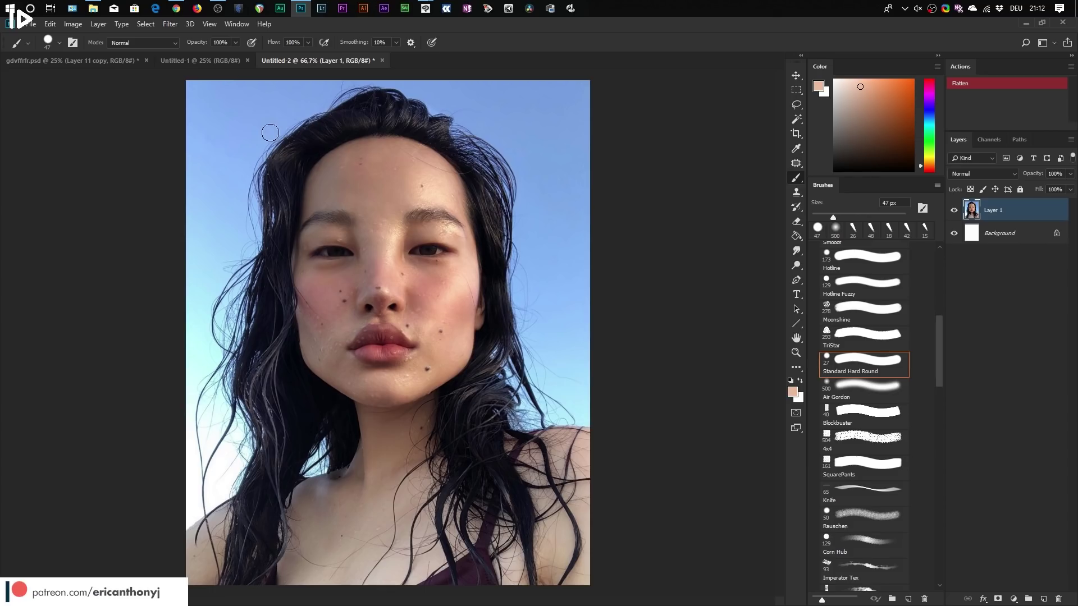
# Open the Filter Gallery on the portrait layer with the Cutout filter and set Edge Simplicity to 6
pyautogui.click(170, 24)
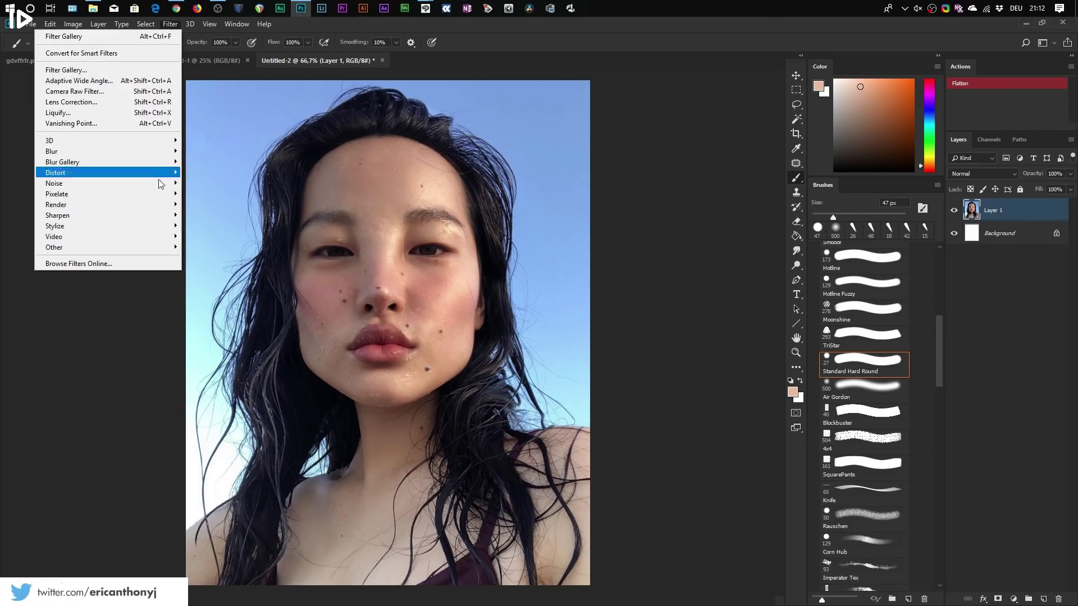
pyautogui.click(99, 71)
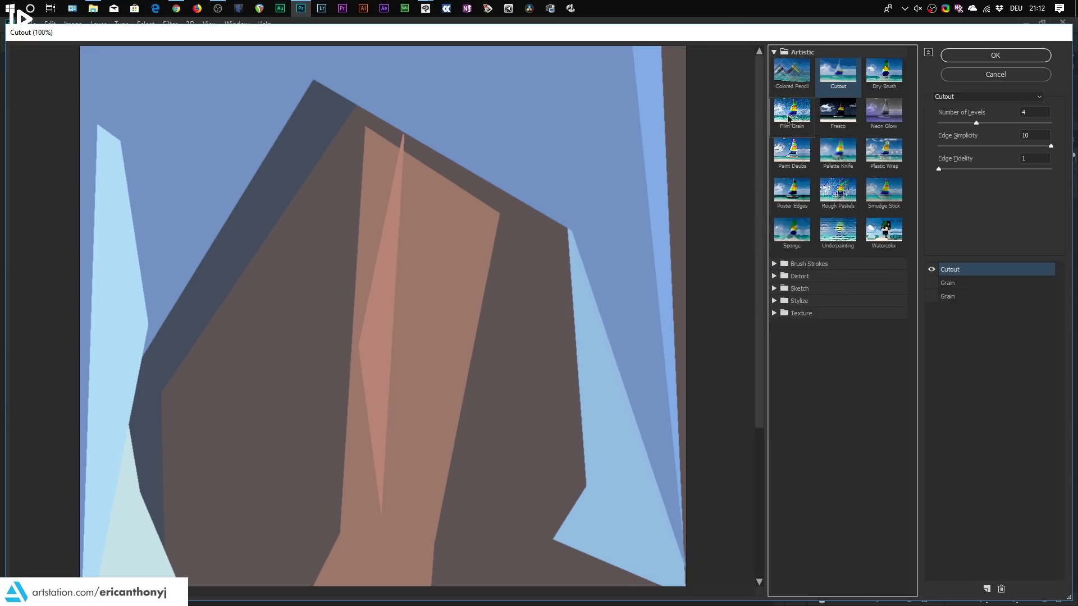
pyautogui.click(775, 52)
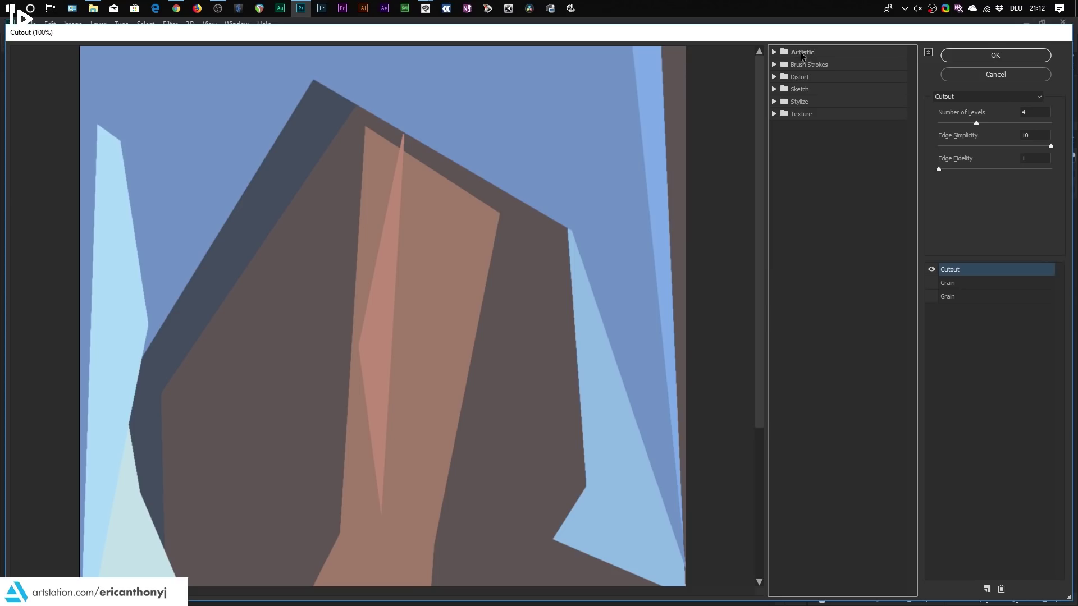
pyautogui.click(776, 52)
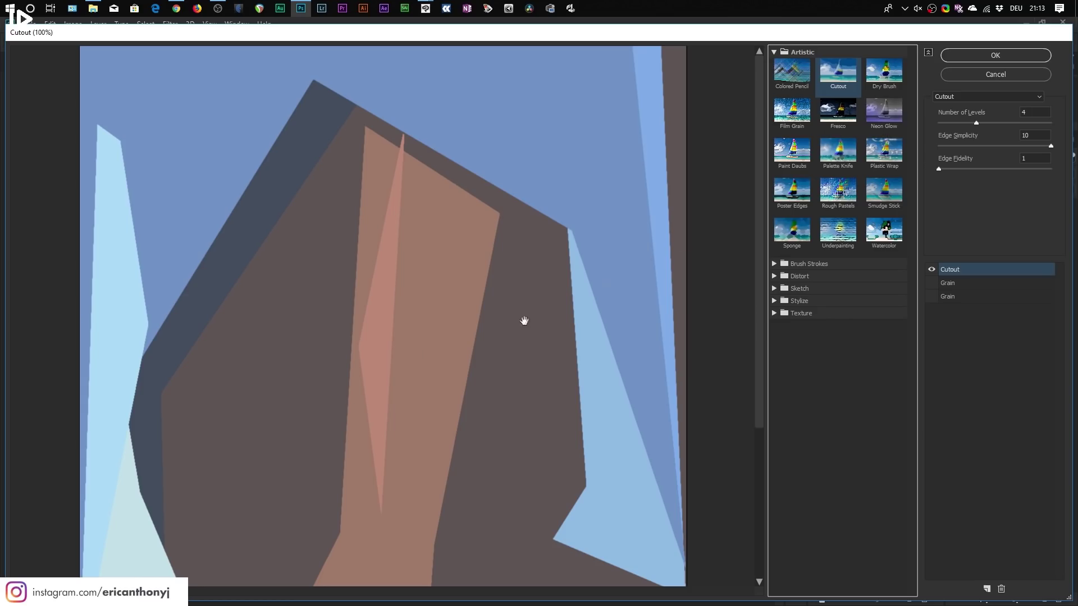
pyautogui.hotkey('ctrl', '-')
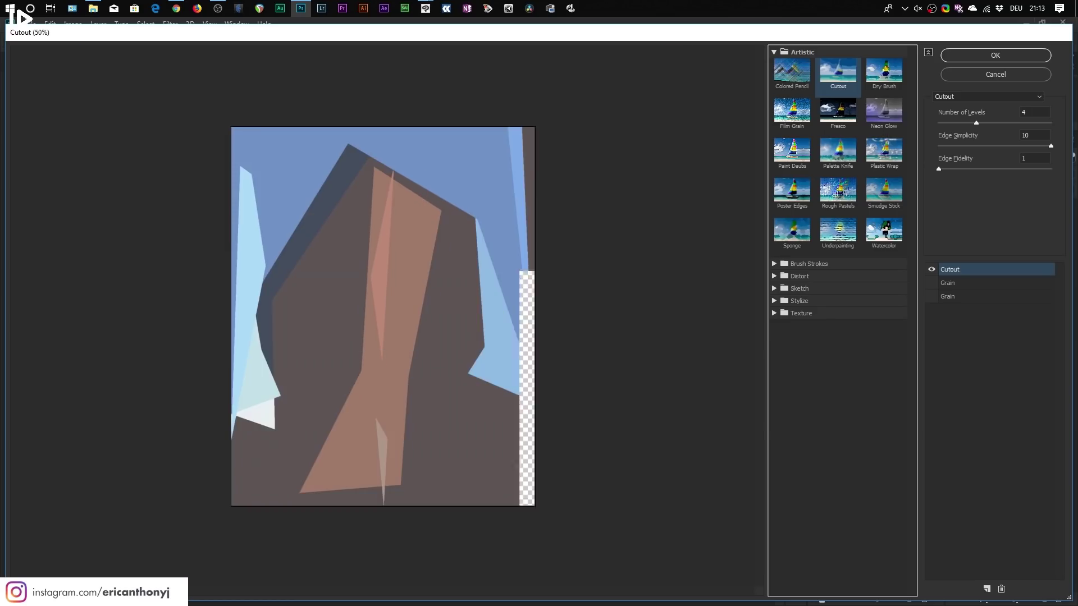
pyautogui.hotkey('ctrl', '+')
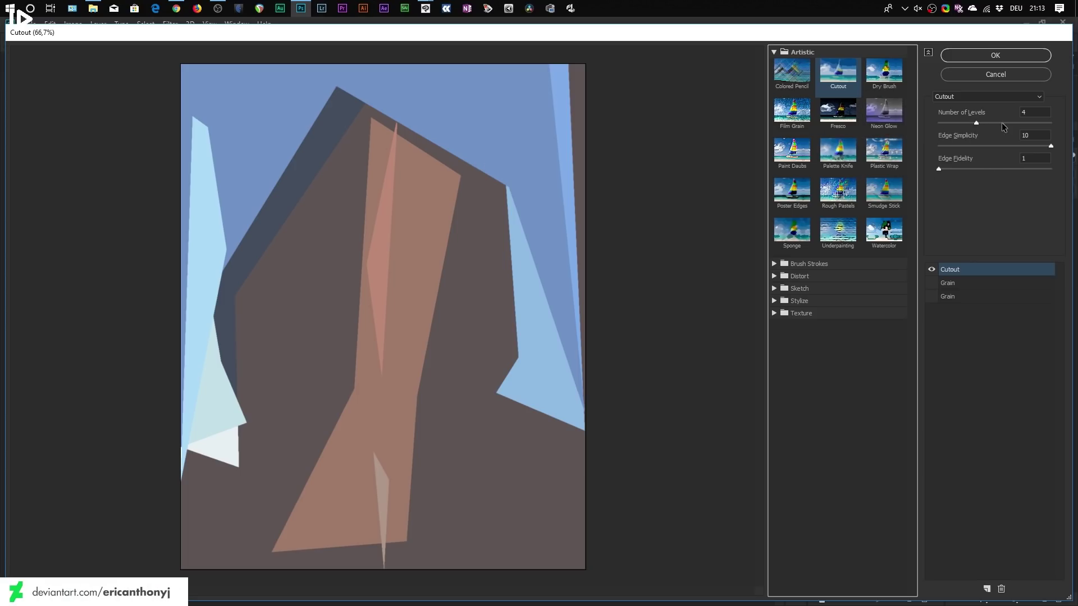
pyautogui.moveTo(977, 123)
pyautogui.mouseDown()
pyautogui.moveTo(990, 123)
pyautogui.moveTo(975, 123)
pyautogui.mouseUp()
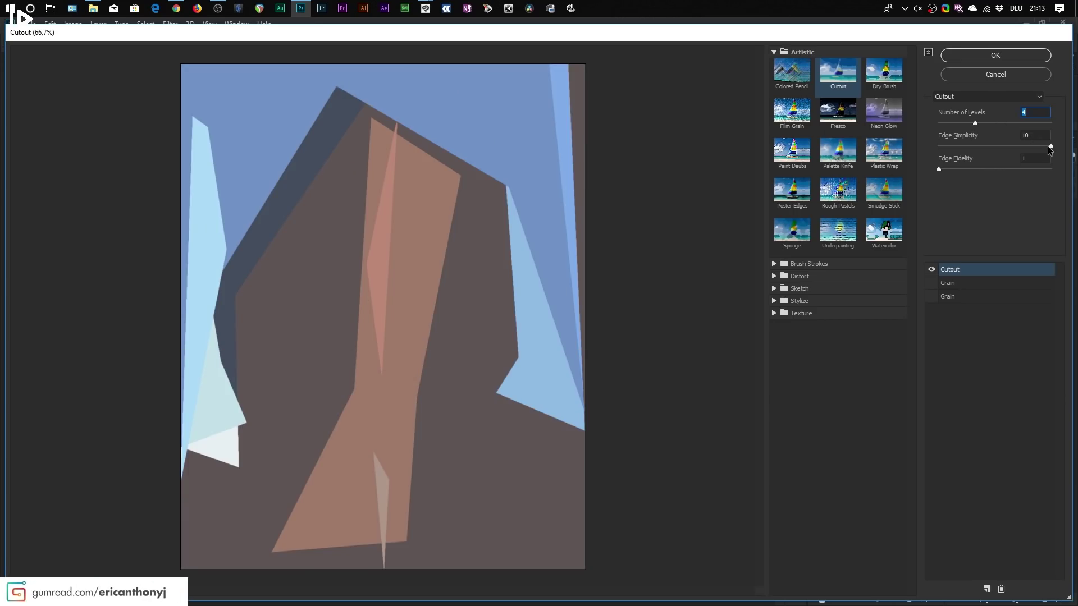
pyautogui.moveTo(1049, 146); pyautogui.dragTo(1006, 143)
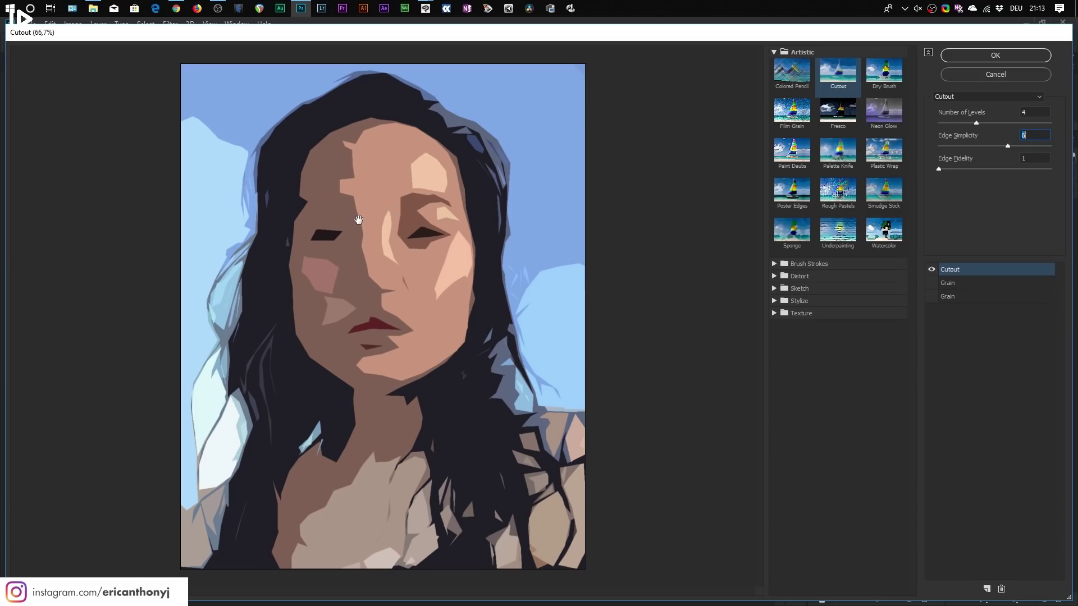
# Try 6 levels for the Cutout, return to 4 levels and apply the filter with Edge Simplicity 5
pyautogui.moveTo(977, 122); pyautogui.dragTo(993, 122)
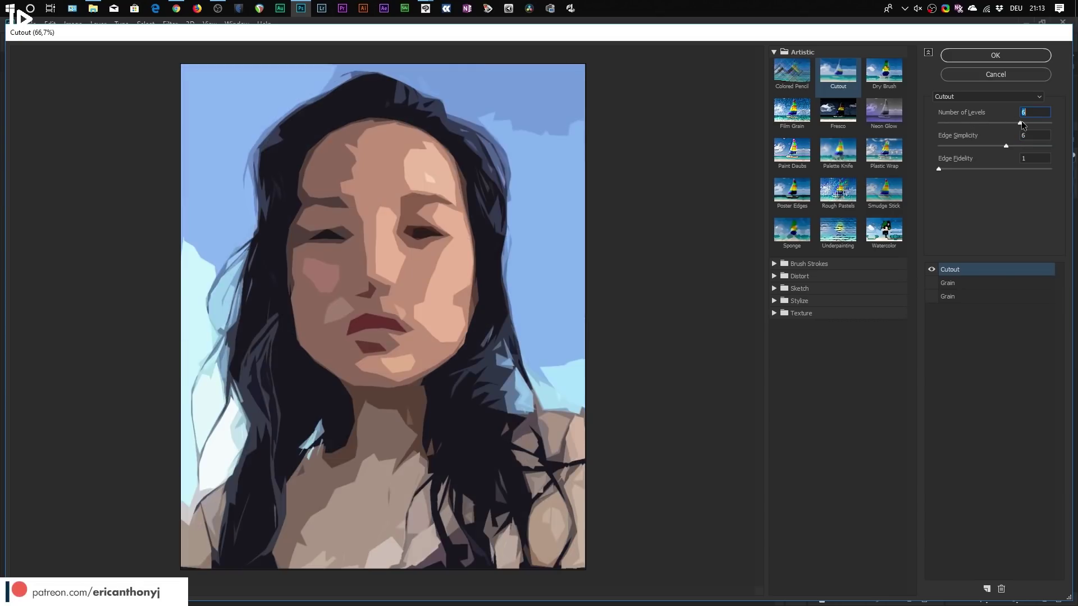
pyautogui.press('Down')
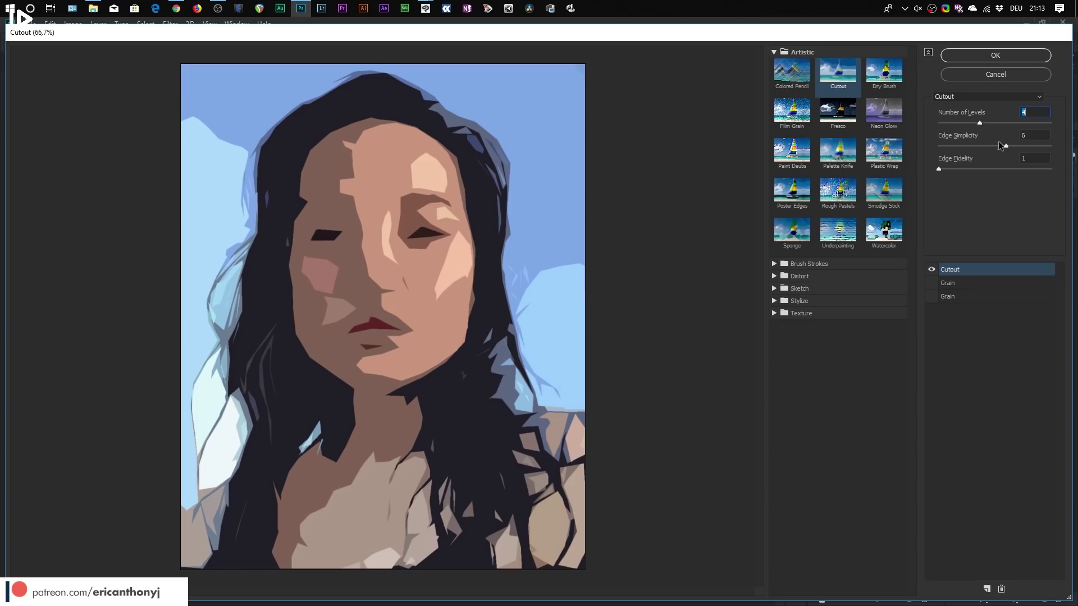
pyautogui.moveTo(1009, 146)
pyautogui.mouseDown()
pyautogui.moveTo(982, 143)
pyautogui.moveTo(992, 142)
pyautogui.mouseUp()
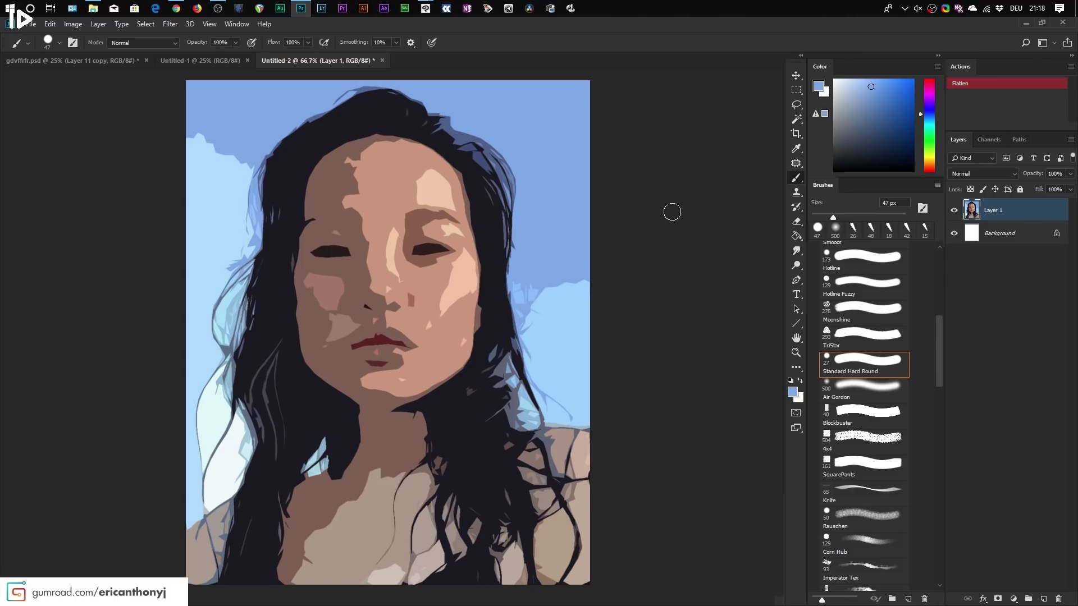
# Add a new layer above the portrait and dab sampled skin tones, including the shadow and brow colors, as a swatch row on the sky
pyautogui.click(1043, 599)
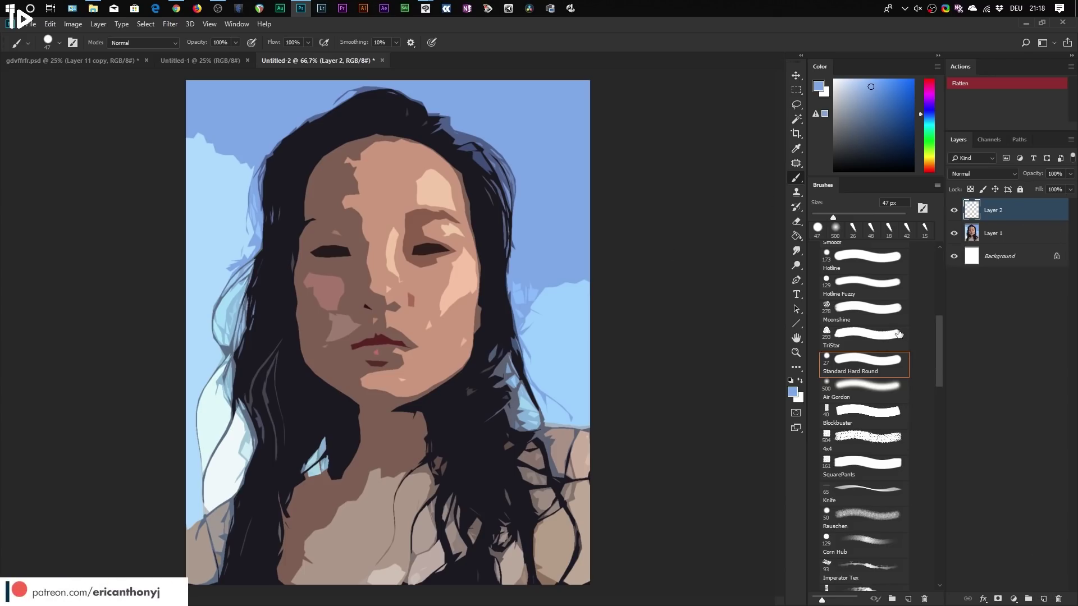
pyautogui.moveTo(937, 332); pyautogui.dragTo(940, 341)
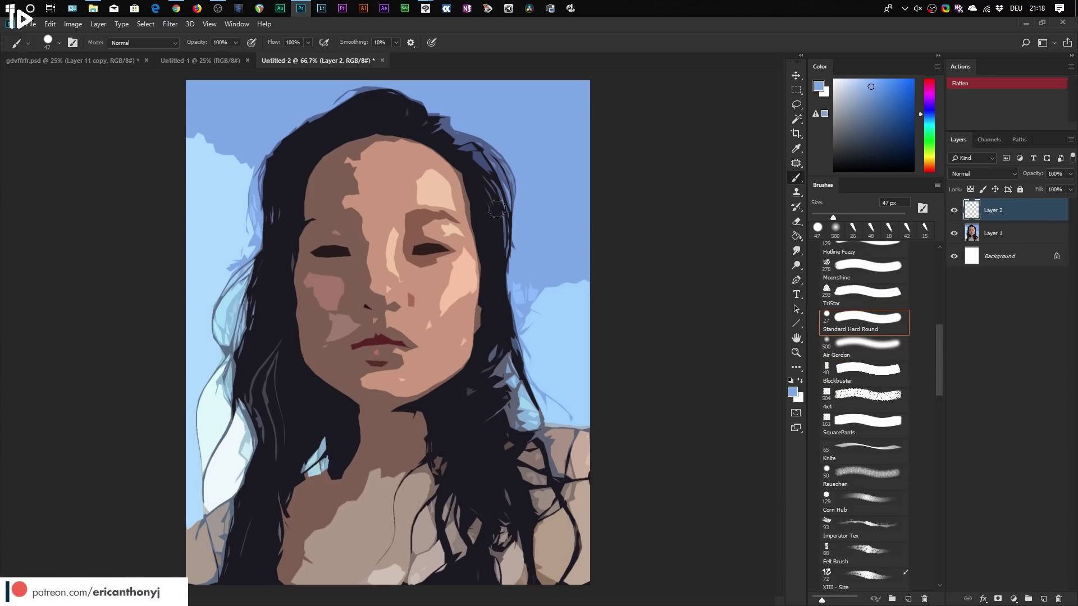
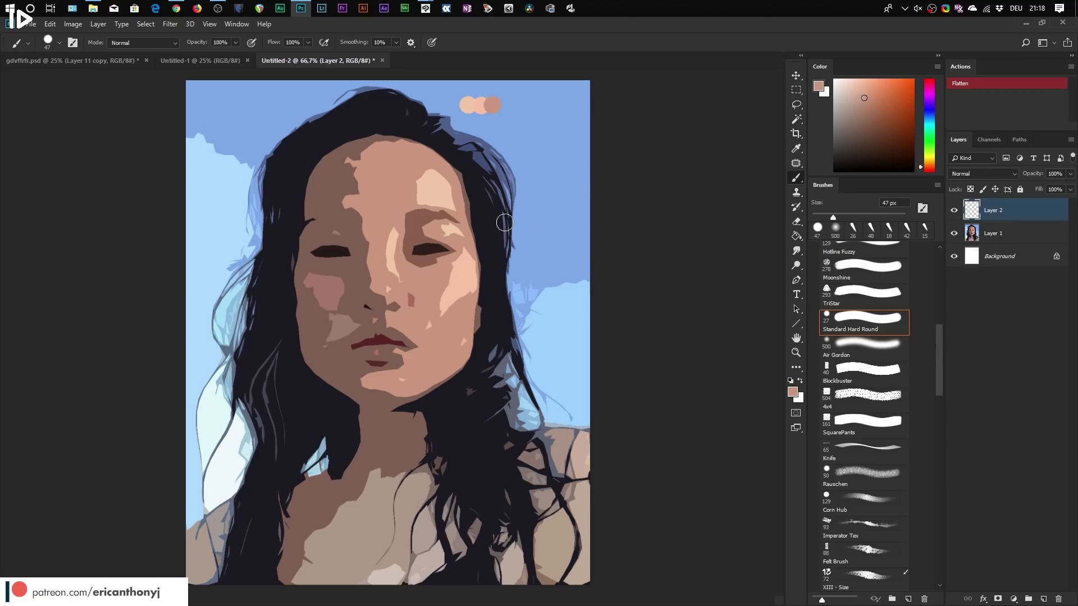
pyautogui.keyDown('alt'); pyautogui.click(330, 190); pyautogui.keyUp('alt')
pyautogui.click(504, 105)
pyautogui.keyDown('alt'); pyautogui.click(434, 217); pyautogui.keyUp('alt')
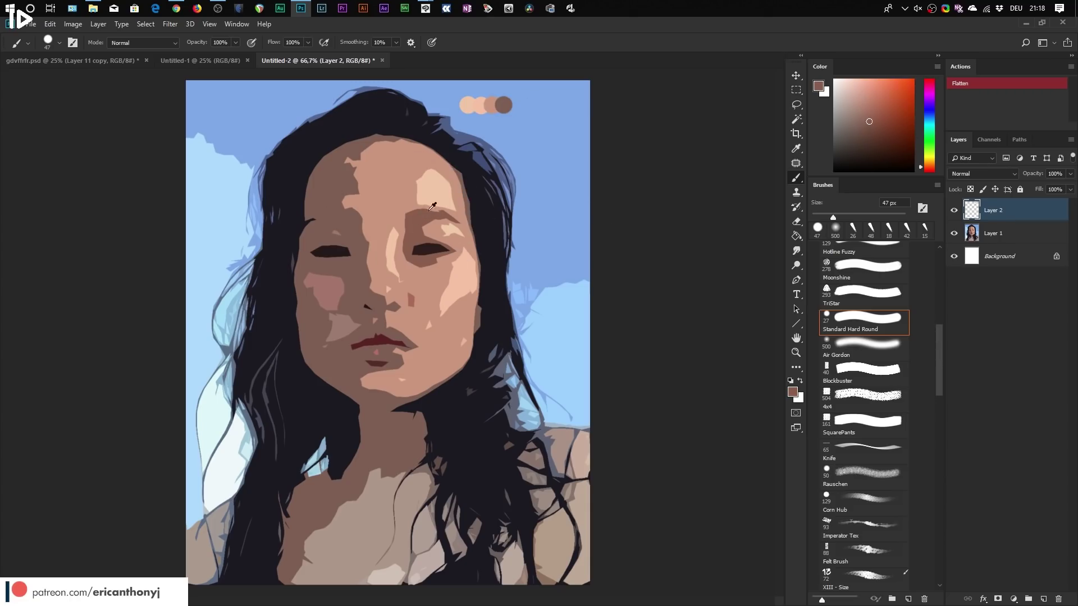
pyautogui.click(516, 105)
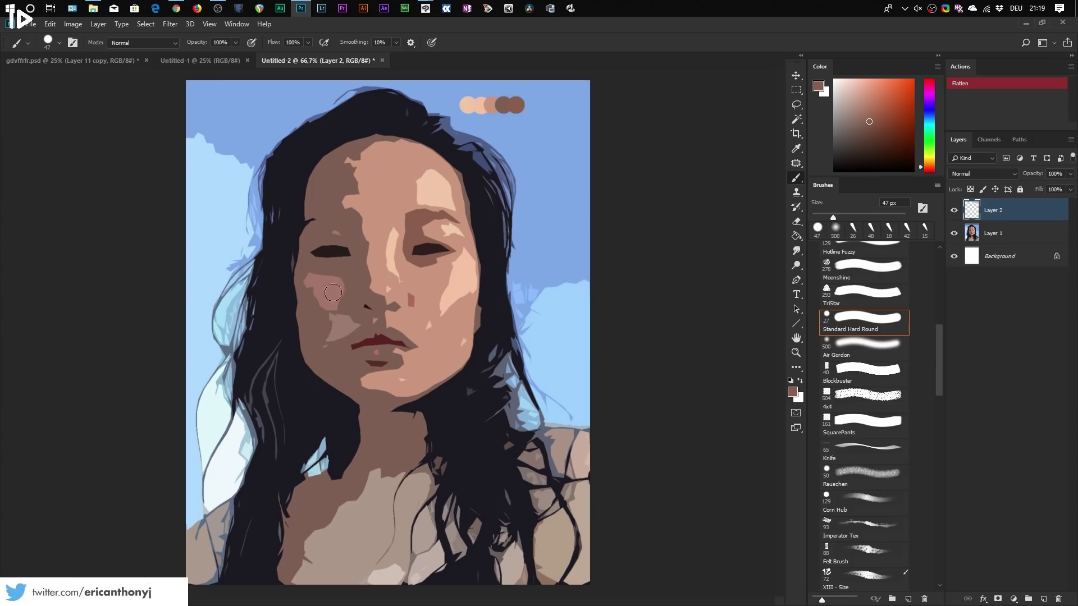
# Sample the two reddish cheek tones and dab them as a second swatch row below the skin tones
pyautogui.keyDown('alt'); pyautogui.click(344, 325); pyautogui.keyUp('alt')
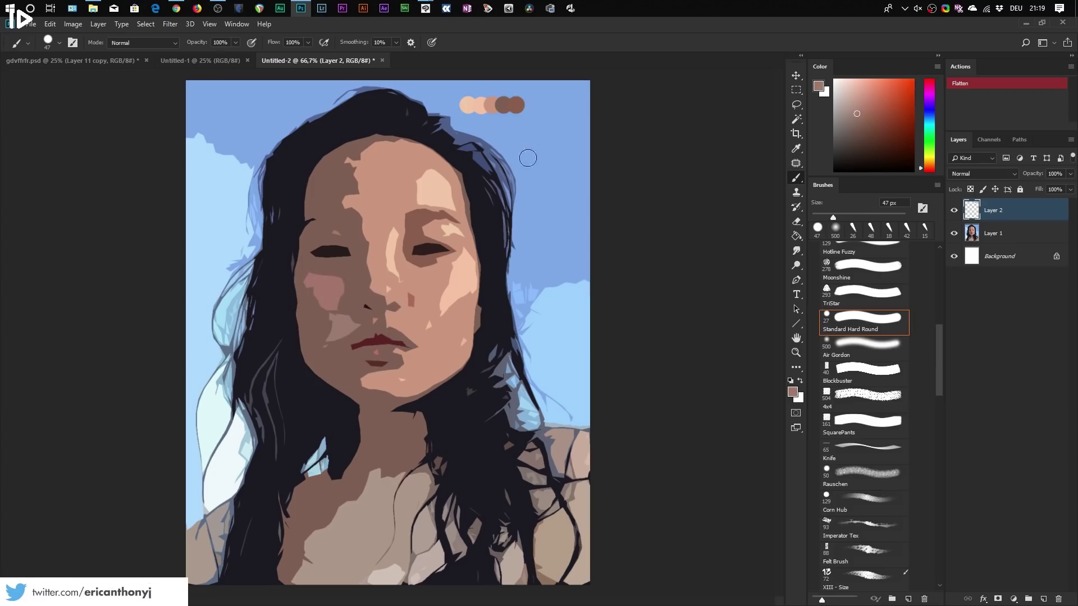
pyautogui.click(498, 129)
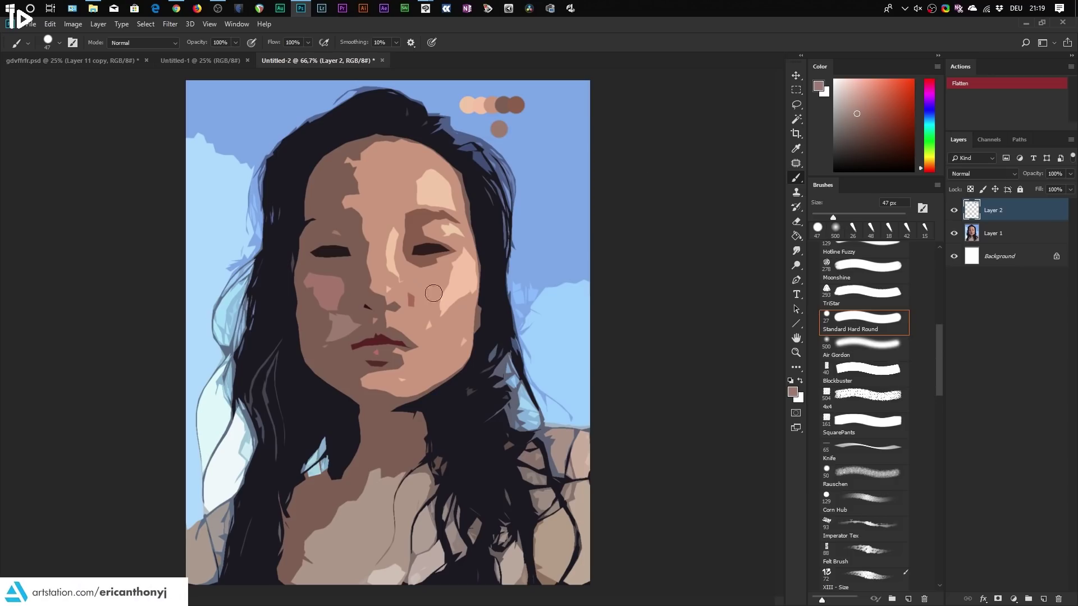
pyautogui.keyDown('alt'); pyautogui.click(335, 288); pyautogui.keyUp('alt')
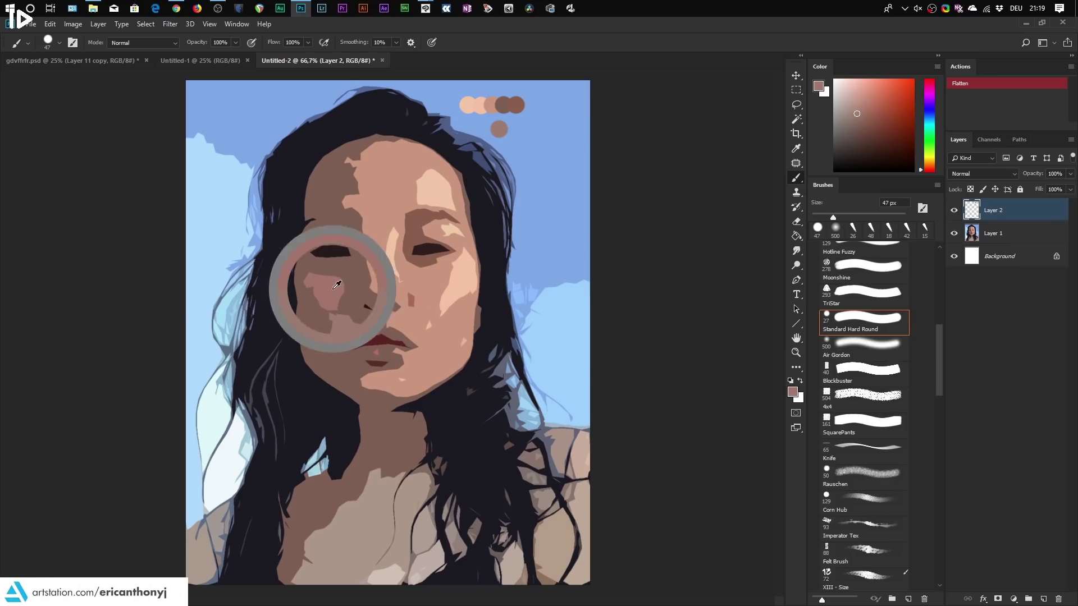
pyautogui.click(512, 130)
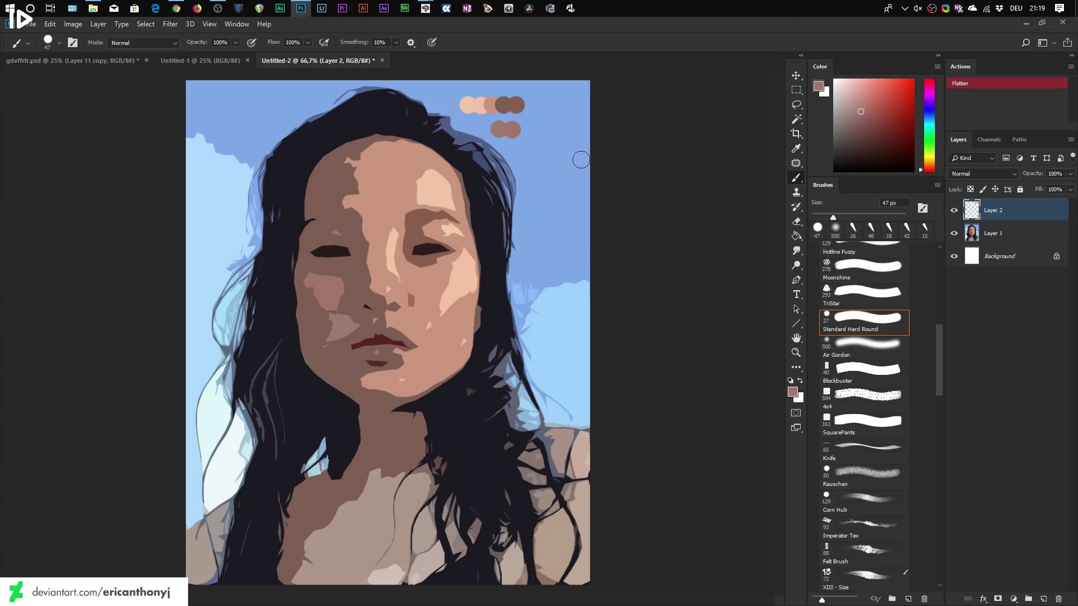
# Sample three lip colors from the mouth and dab them as a third swatch row below the cheek tones
pyautogui.keyDown('alt'); pyautogui.click(387, 344); pyautogui.keyUp('alt')
pyautogui.click(523, 158)
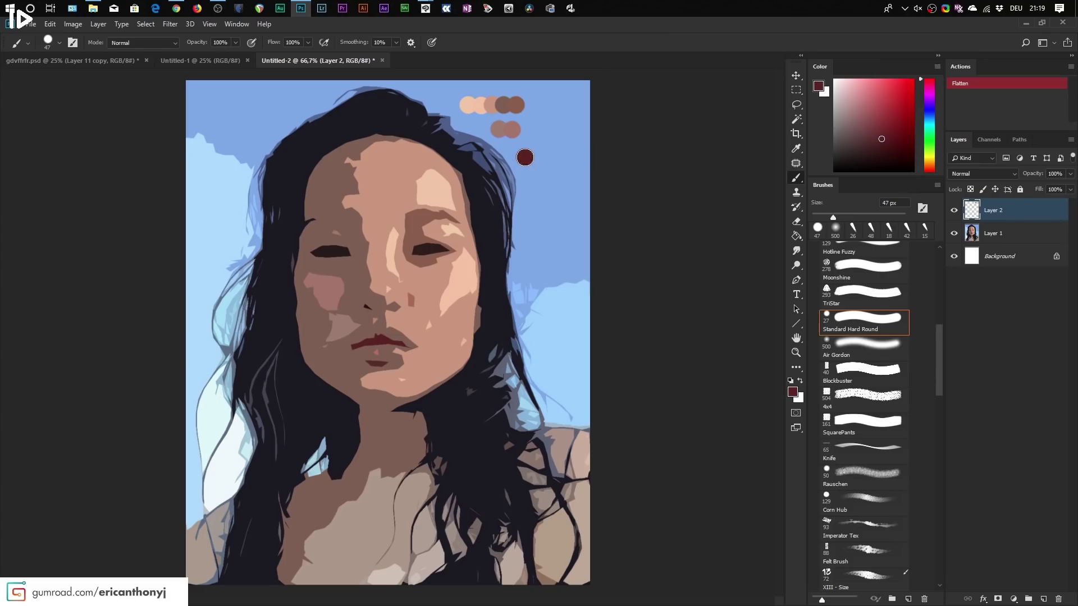
pyautogui.keyDown('alt'); pyautogui.click(379, 350); pyautogui.keyUp('alt')
pyautogui.click(511, 157)
pyautogui.keyDown('alt'); pyautogui.click(388, 340); pyautogui.keyUp('alt')
pyautogui.click(544, 156)
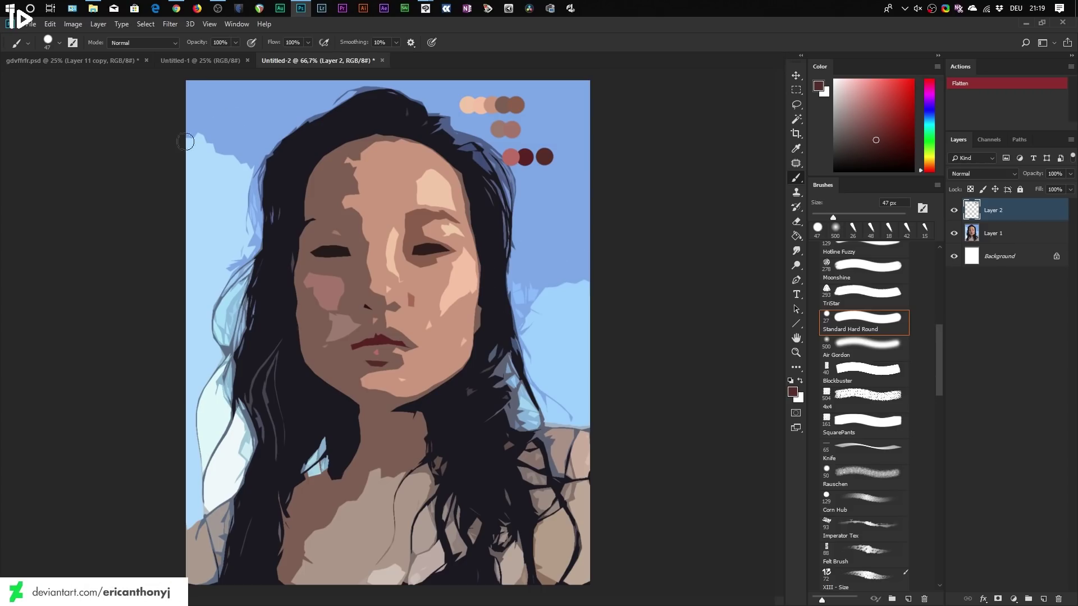
# Sample the mid blue and light blue of the sky and dab both as swatches on the forehead
pyautogui.press('alt')
pyautogui.keyDown('alt'); pyautogui.click(238, 123); pyautogui.keyUp('alt')
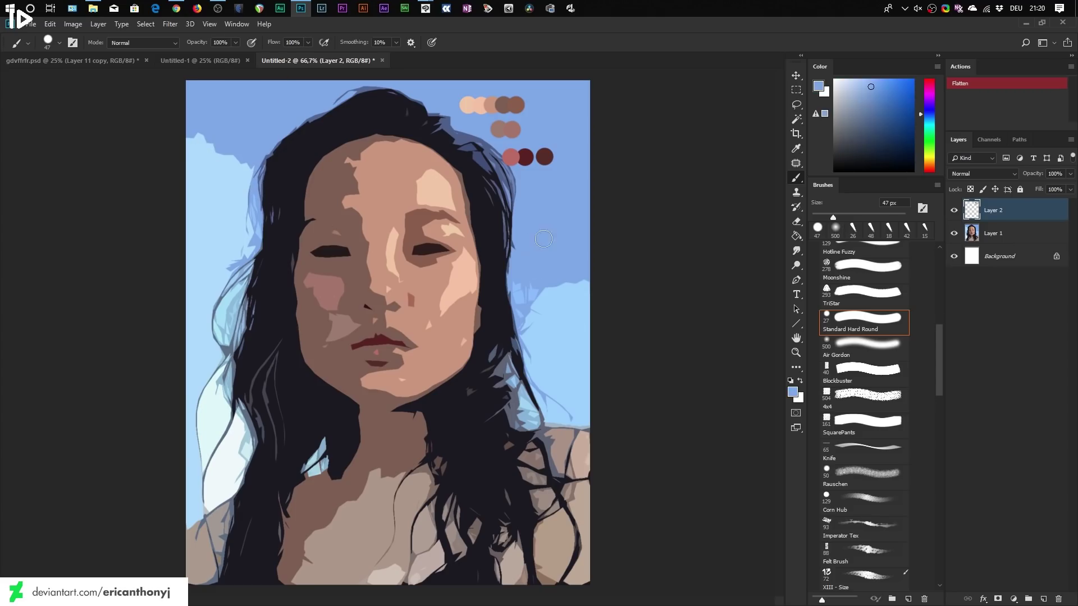
pyautogui.click(367, 163)
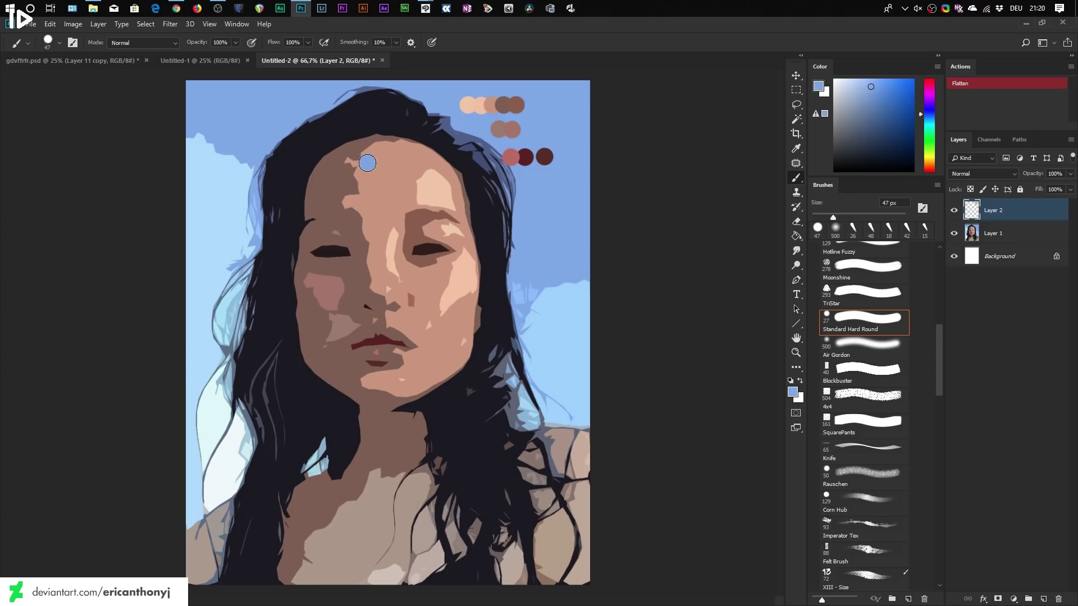
pyautogui.keyDown('alt'); pyautogui.click(222, 205); pyautogui.keyUp('alt')
pyautogui.click(354, 163)
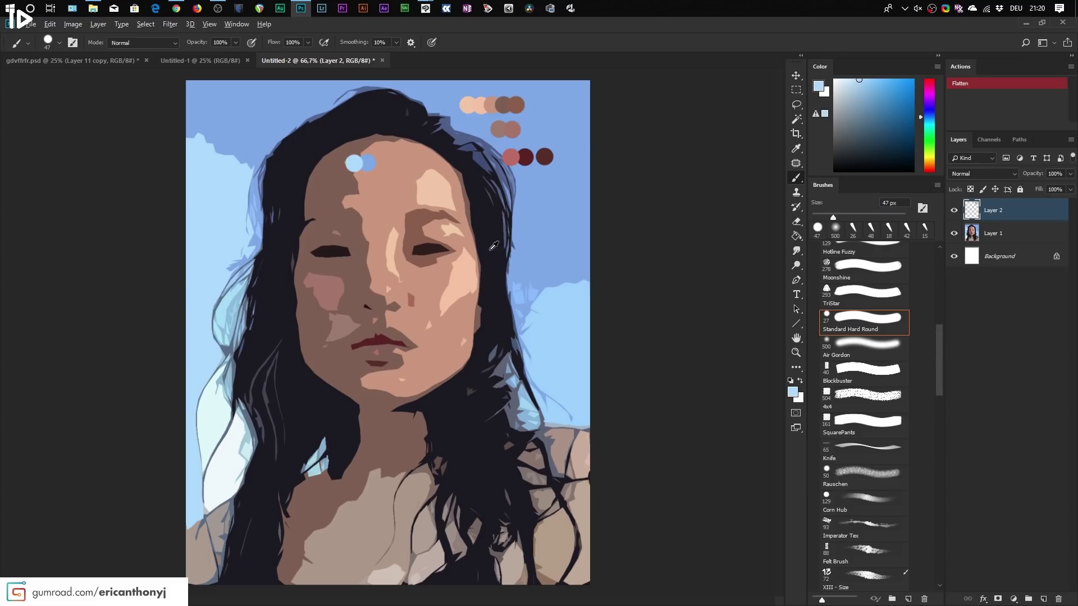
# Sample near-black, dark blue and light blue from in and around the hair and dab them as swatches on the sky beside it
pyautogui.keyDown('alt'); pyautogui.click(491, 227); pyautogui.keyUp('alt')
pyautogui.click(539, 254)
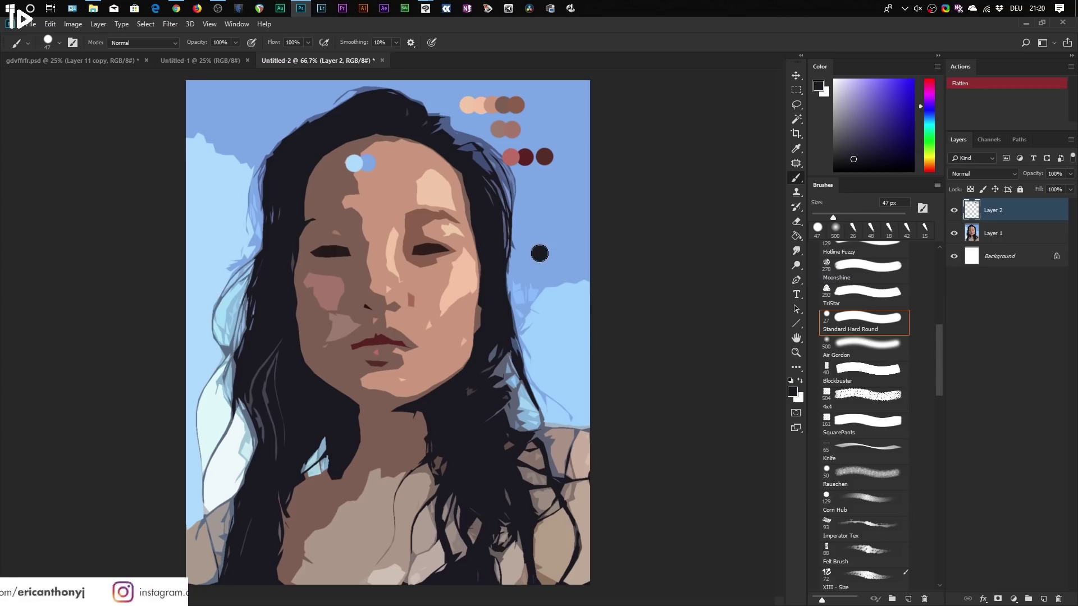
pyautogui.keyDown('alt'); pyautogui.click(478, 156); pyautogui.keyUp('alt')
pyautogui.click(524, 252)
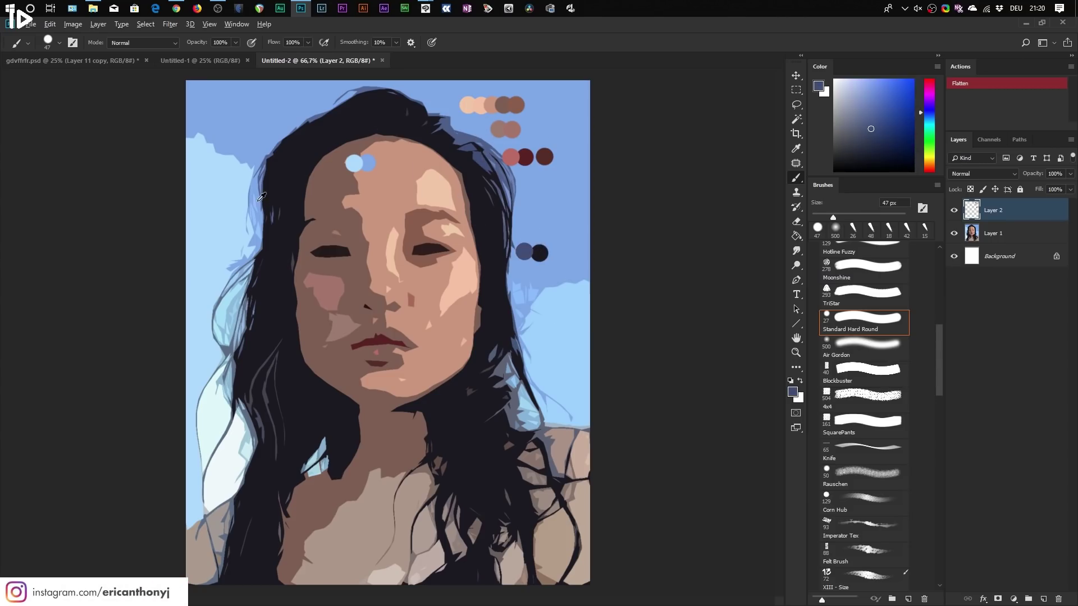
pyautogui.keyDown('alt'); pyautogui.click(524, 311); pyautogui.keyUp('alt')
pyautogui.click(510, 250)
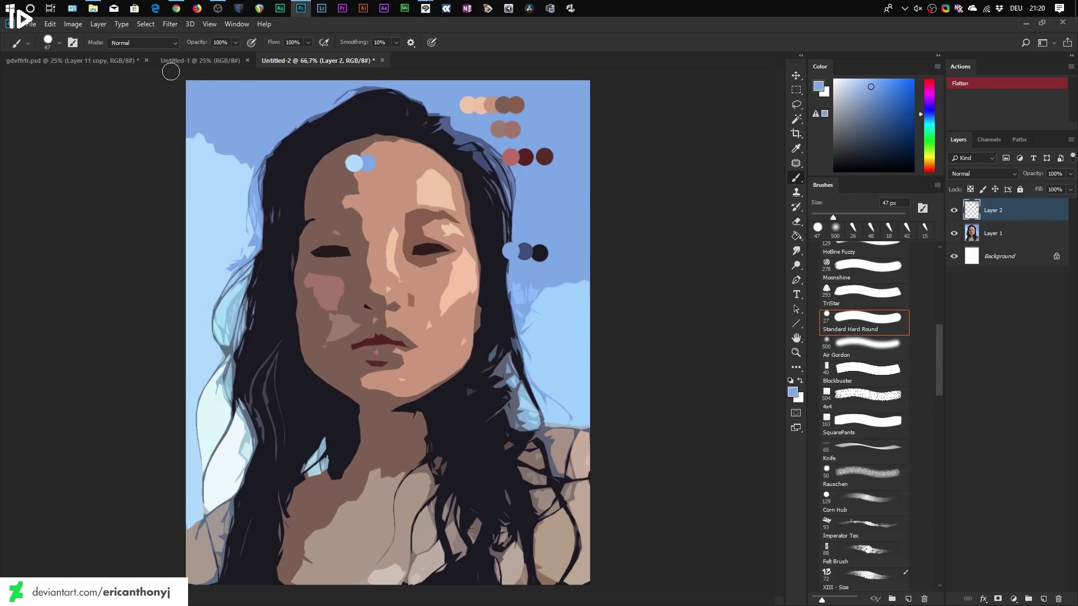
pyautogui.click(169, 25)
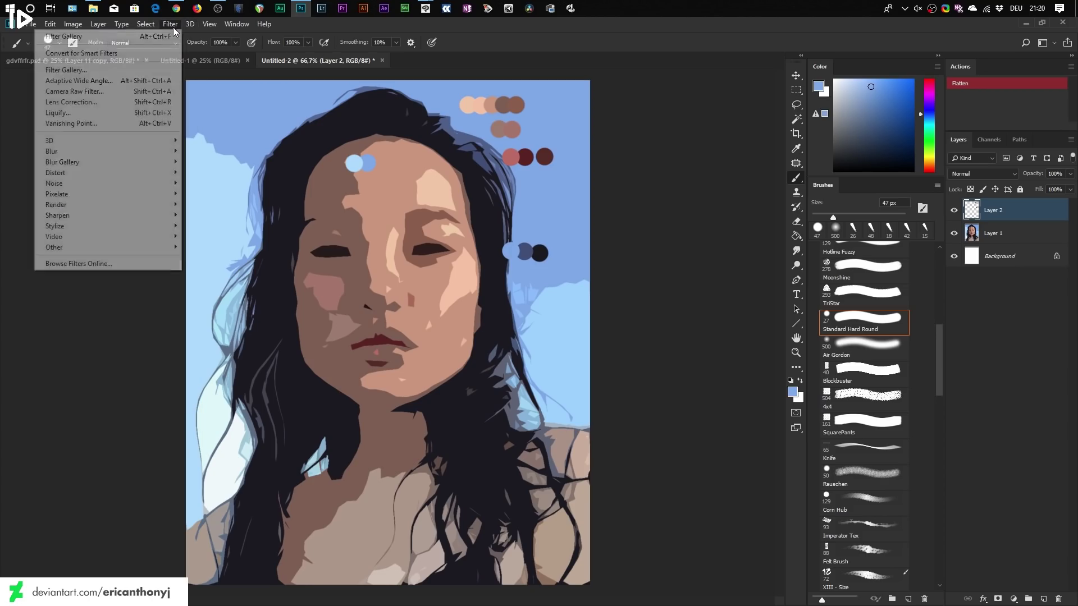
pyautogui.click(109, 68)
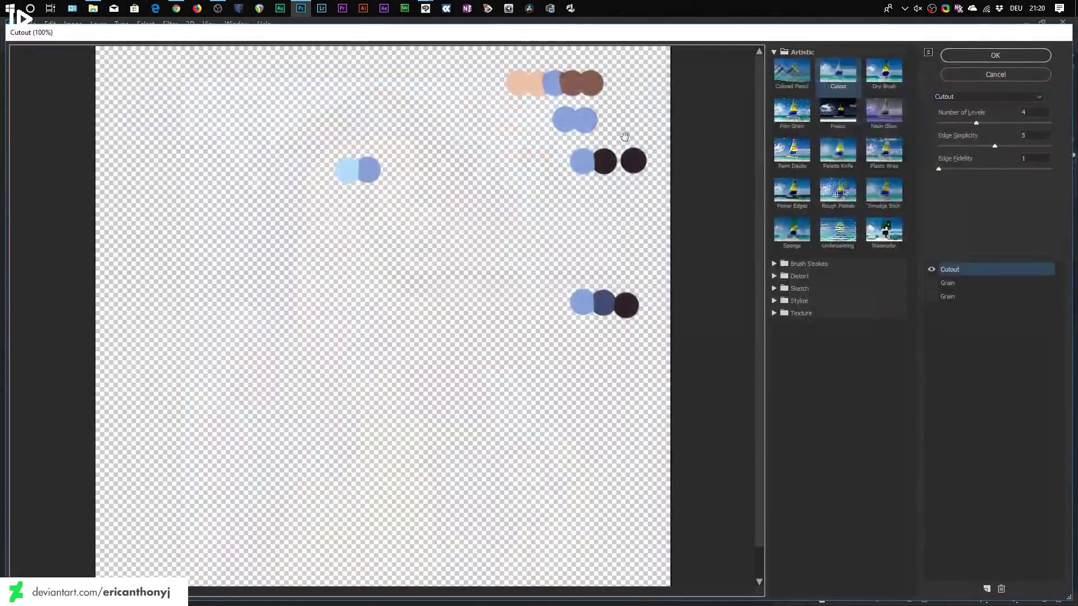
pyautogui.click(989, 75)
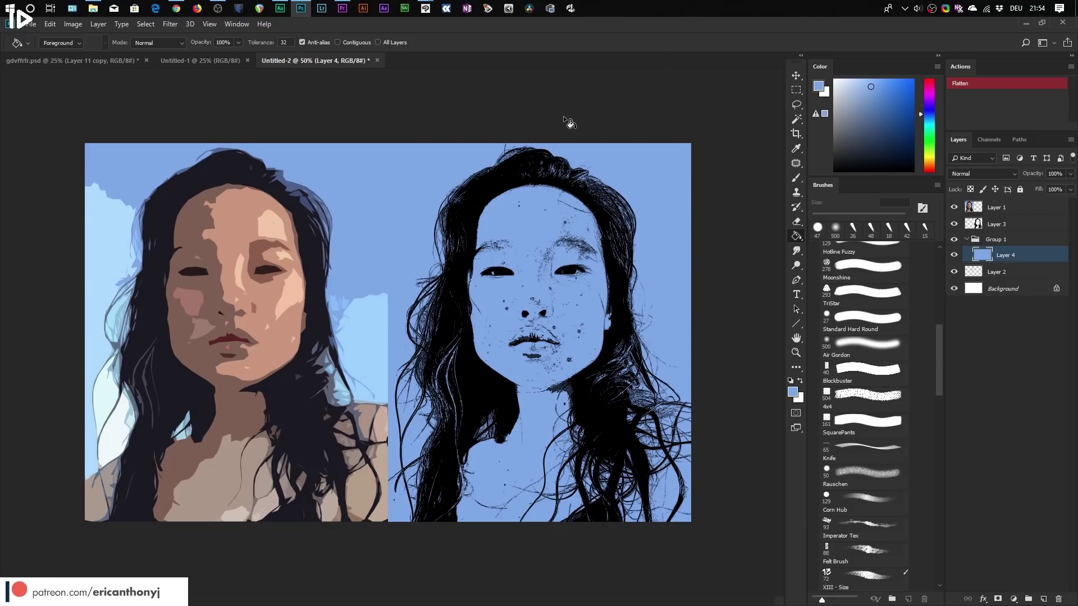
# Add a layer above the blue fill in Group 1 and paint the line-art skin with the reference's sampled midtone, using a 130 px brush
pyautogui.click(1043, 599)
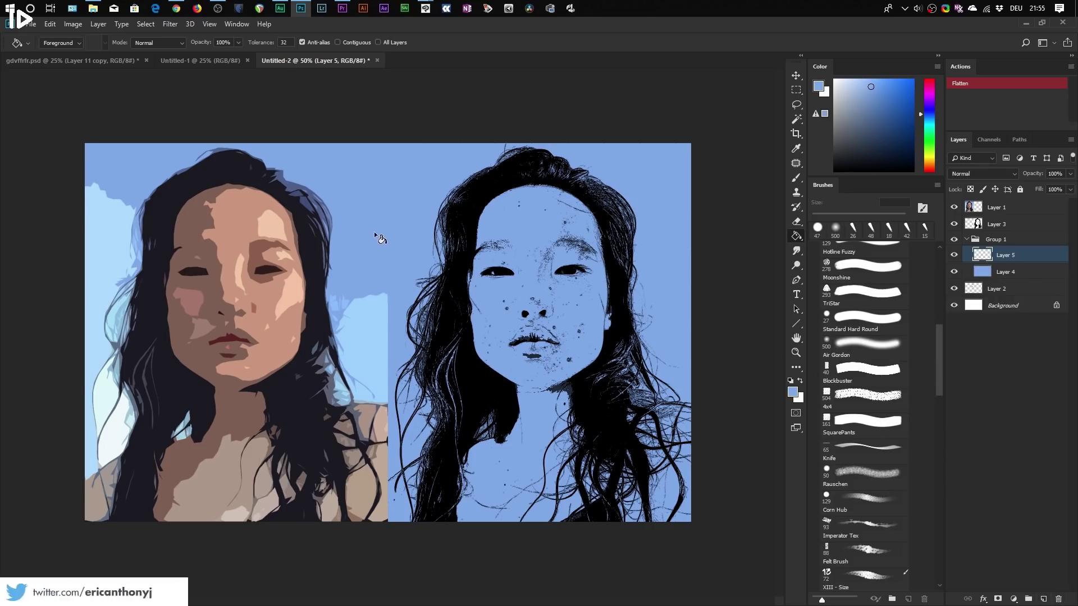
pyautogui.press('b')
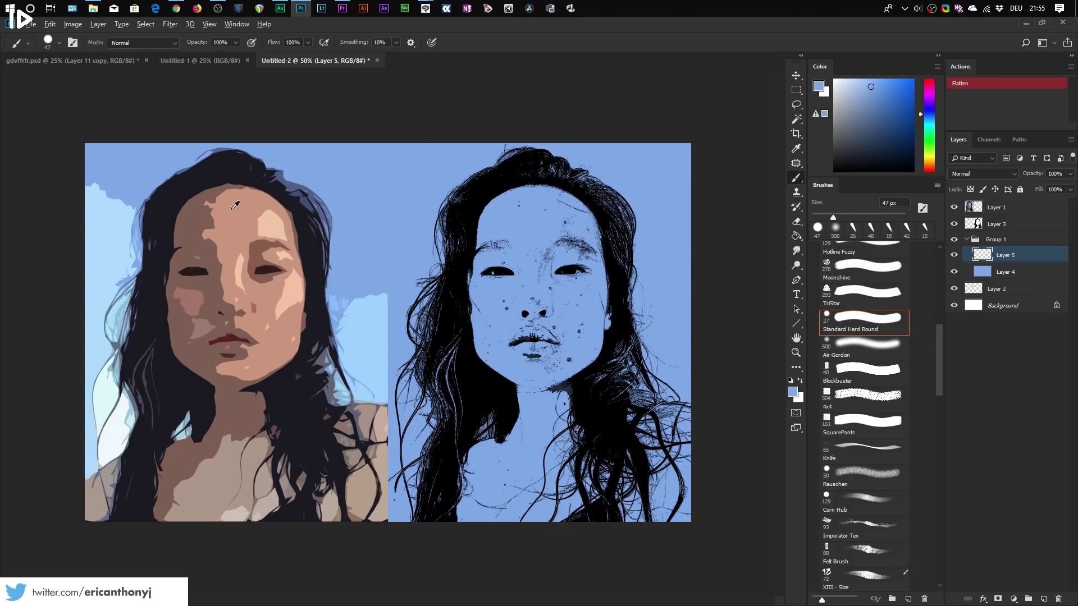
pyautogui.keyDown('alt'); pyautogui.click(264, 239); pyautogui.keyUp('alt')
pyautogui.keyDown('alt'); pyautogui.click(234, 227); pyautogui.keyUp('alt')
pyautogui.keyDown('alt'); pyautogui.click(238, 225); pyautogui.keyUp('alt')
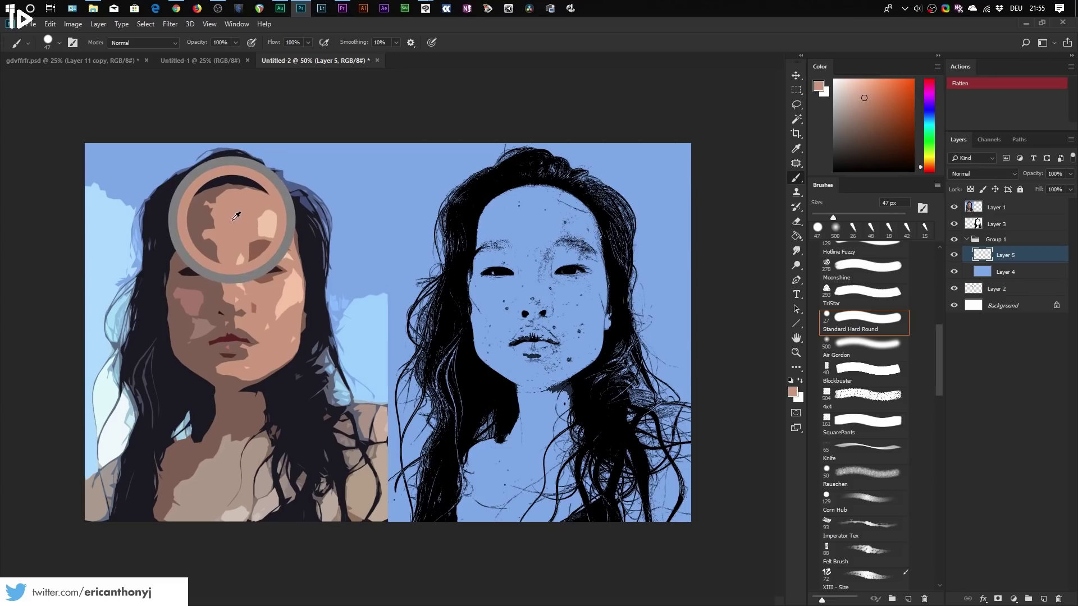
pyautogui.moveTo(834, 217); pyautogui.dragTo(865, 218)
pyautogui.moveTo(536, 205)
pyautogui.mouseDown()
pyautogui.moveTo(513, 284)
pyautogui.moveTo(482, 268)
pyautogui.moveTo(499, 202)
pyautogui.moveTo(587, 227)
pyautogui.moveTo(581, 267)
pyautogui.moveTo(539, 269)
pyautogui.moveTo(495, 337)
pyautogui.moveTo(519, 368)
pyautogui.moveTo(585, 347)
pyautogui.moveTo(566, 332)
pyautogui.moveTo(506, 329)
pyautogui.moveTo(525, 429)
pyautogui.moveTo(444, 477)
pyautogui.moveTo(449, 511)
pyautogui.moveTo(522, 466)
pyautogui.moveTo(547, 404)
pyautogui.moveTo(642, 438)
pyautogui.moveTo(635, 421)
pyautogui.moveTo(618, 421)
pyautogui.moveTo(674, 427)
pyautogui.moveTo(668, 489)
pyautogui.moveTo(647, 531)
pyautogui.moveTo(543, 465)
pyautogui.moveTo(578, 494)
pyautogui.mouseUp()
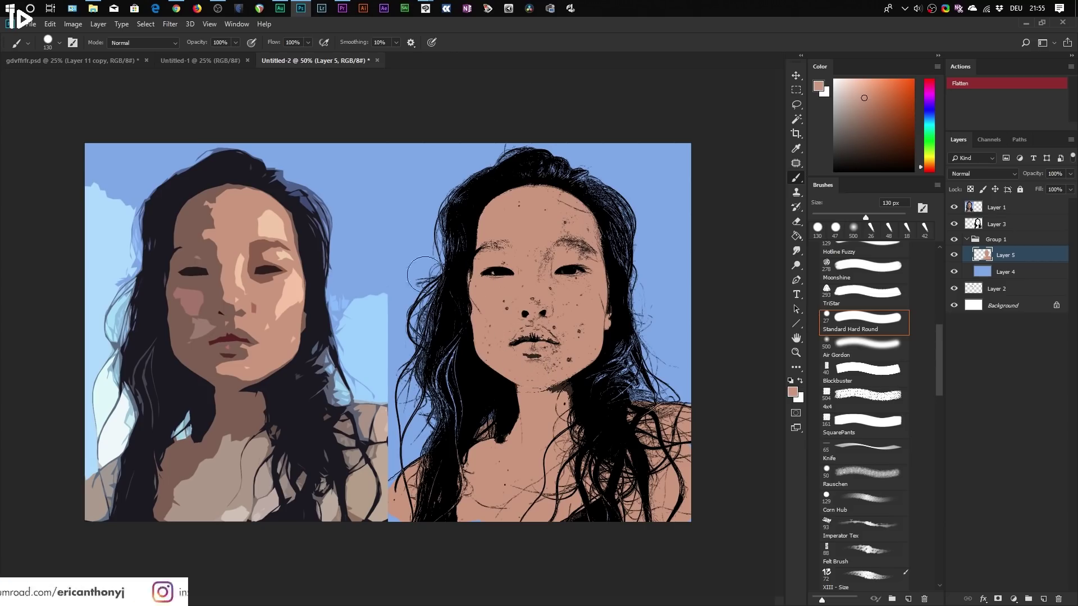
# Sample the reference's dark brown shadow tone and paint the shaded side of the face, neck and chest with a 94 px brush
pyautogui.keyDown('alt'); pyautogui.click(192, 221); pyautogui.keyUp('alt')
pyautogui.moveTo(194, 226); pyautogui.dragTo(191, 233)
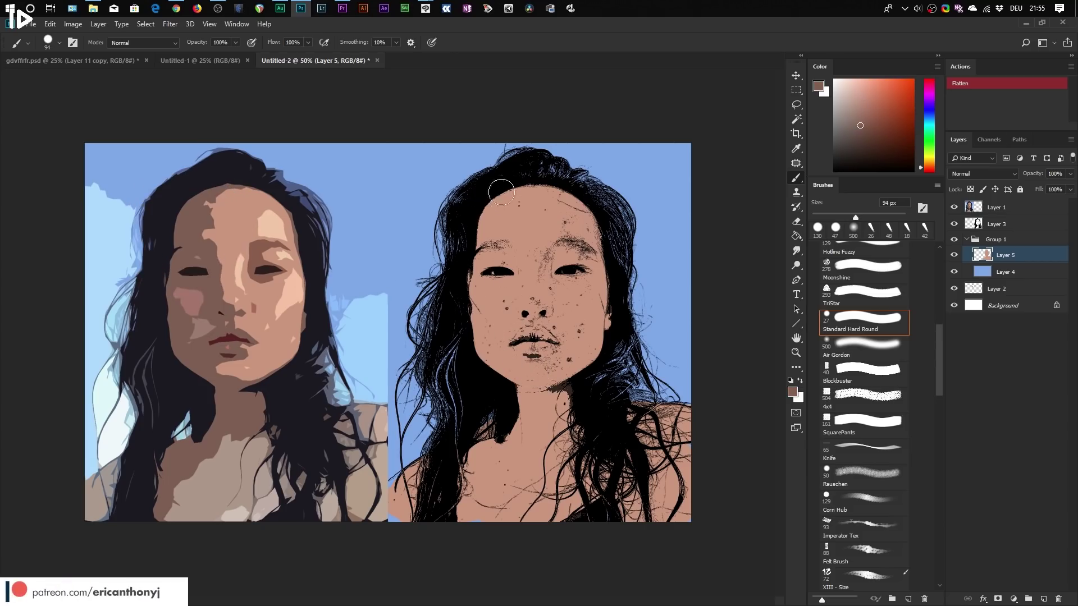
pyautogui.moveTo(516, 189)
pyautogui.mouseDown()
pyautogui.moveTo(501, 260)
pyautogui.moveTo(495, 207)
pyautogui.moveTo(489, 249)
pyautogui.moveTo(483, 237)
pyautogui.moveTo(492, 208)
pyautogui.moveTo(490, 264)
pyautogui.moveTo(489, 245)
pyautogui.moveTo(507, 261)
pyautogui.moveTo(506, 288)
pyautogui.moveTo(498, 279)
pyautogui.moveTo(501, 264)
pyautogui.moveTo(509, 320)
pyautogui.moveTo(511, 276)
pyautogui.moveTo(510, 322)
pyautogui.moveTo(508, 302)
pyautogui.moveTo(544, 344)
pyautogui.moveTo(517, 353)
pyautogui.moveTo(541, 346)
pyautogui.moveTo(513, 371)
pyautogui.moveTo(509, 362)
pyautogui.moveTo(507, 383)
pyautogui.moveTo(556, 397)
pyautogui.moveTo(538, 394)
pyautogui.moveTo(583, 382)
pyautogui.moveTo(535, 409)
pyautogui.moveTo(487, 369)
pyautogui.moveTo(507, 330)
pyautogui.moveTo(476, 247)
pyautogui.moveTo(503, 284)
pyautogui.moveTo(494, 332)
pyautogui.mouseUp()
pyautogui.moveTo(497, 257)
pyautogui.mouseDown()
pyautogui.moveTo(503, 292)
pyautogui.moveTo(503, 262)
pyautogui.moveTo(503, 291)
pyautogui.moveTo(480, 241)
pyautogui.moveTo(483, 214)
pyautogui.moveTo(508, 189)
pyautogui.mouseUp()
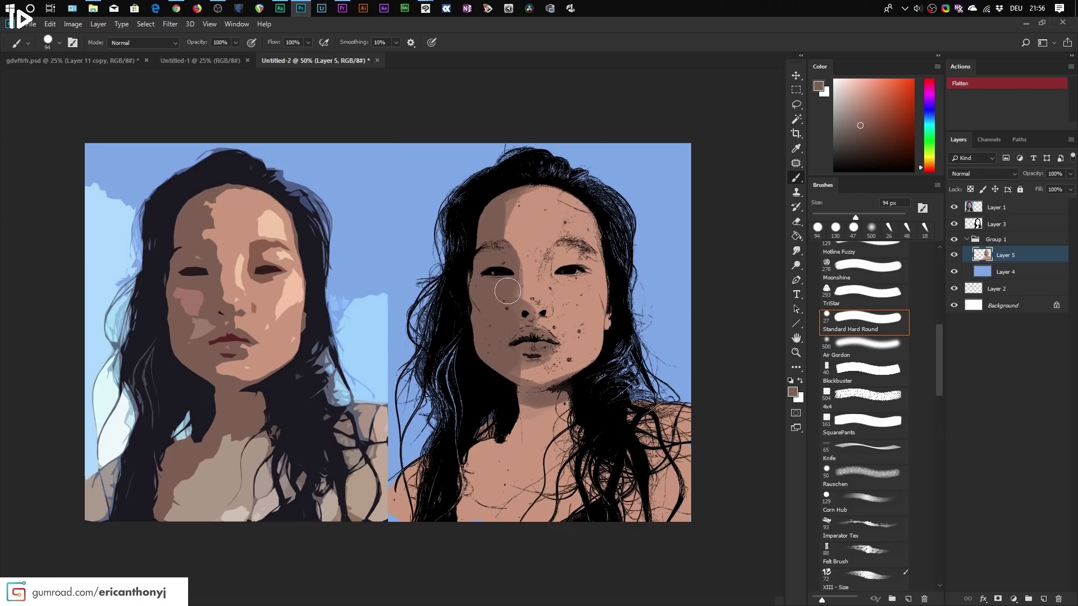
pyautogui.moveTo(506, 310)
pyautogui.mouseDown()
pyautogui.moveTo(505, 377)
pyautogui.moveTo(517, 416)
pyautogui.mouseUp()
# Sample the reference's pinkish cheek tone and paint it on the shaded cheek with an 81 px brush
pyautogui.keyDown('alt'); pyautogui.click(278, 294); pyautogui.keyUp('alt')
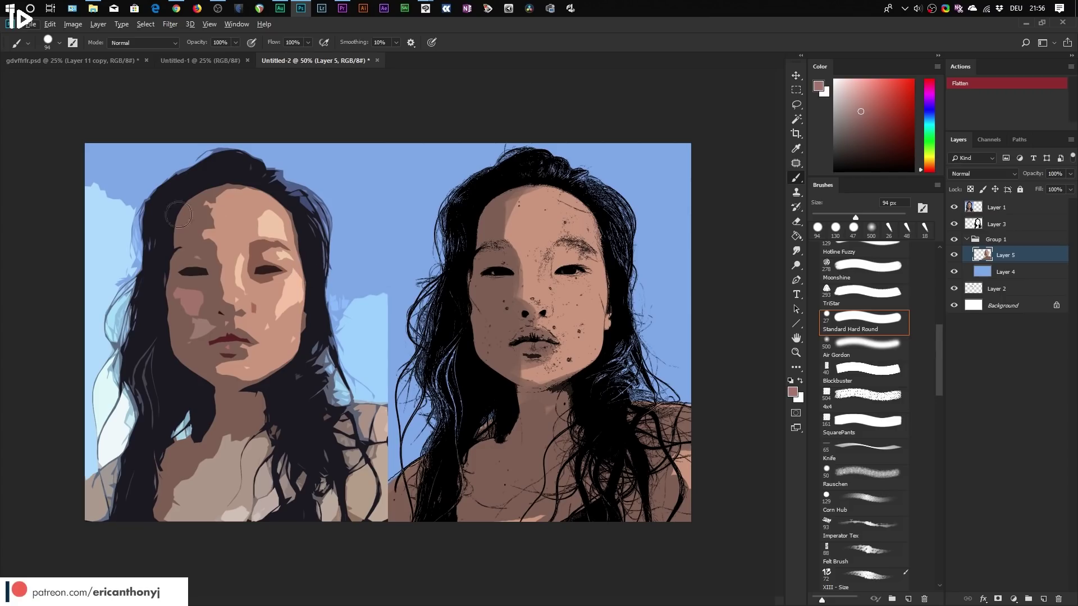
pyautogui.moveTo(856, 216); pyautogui.dragTo(850, 217)
pyautogui.moveTo(490, 290)
pyautogui.mouseDown()
pyautogui.moveTo(482, 297)
pyautogui.moveTo(501, 302)
pyautogui.mouseUp()
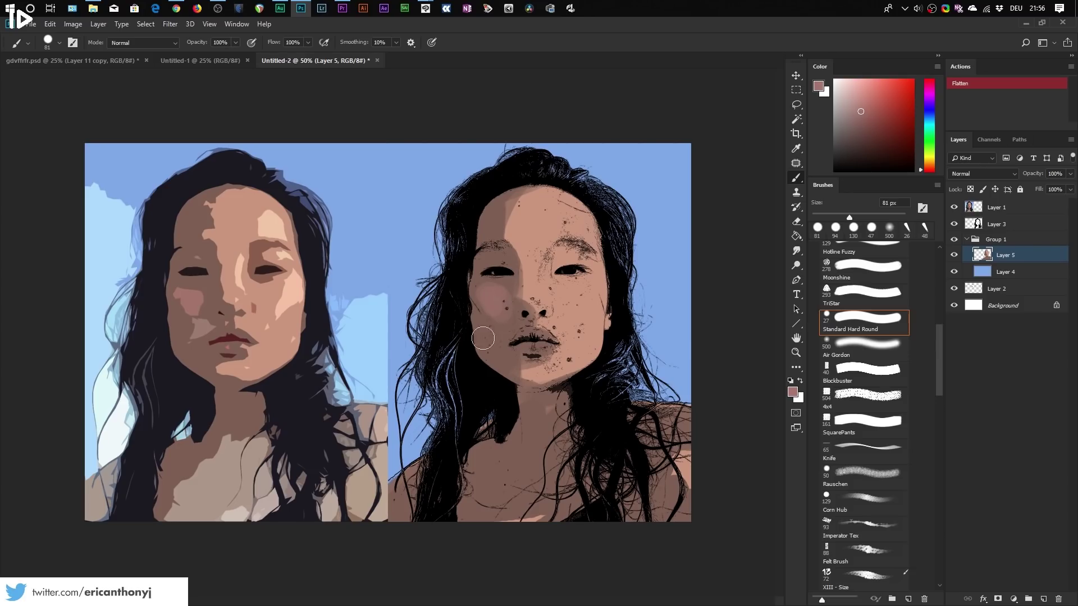
# Add a second, muted pink tone to the shaded cheek beside the nose with a 45 px brush and resample the shadow brown
pyautogui.keyDown('alt'); pyautogui.click(278, 316); pyautogui.keyUp('alt')
pyautogui.press('[')
pyautogui.press('[')
pyautogui.press('[')
pyautogui.press('[')
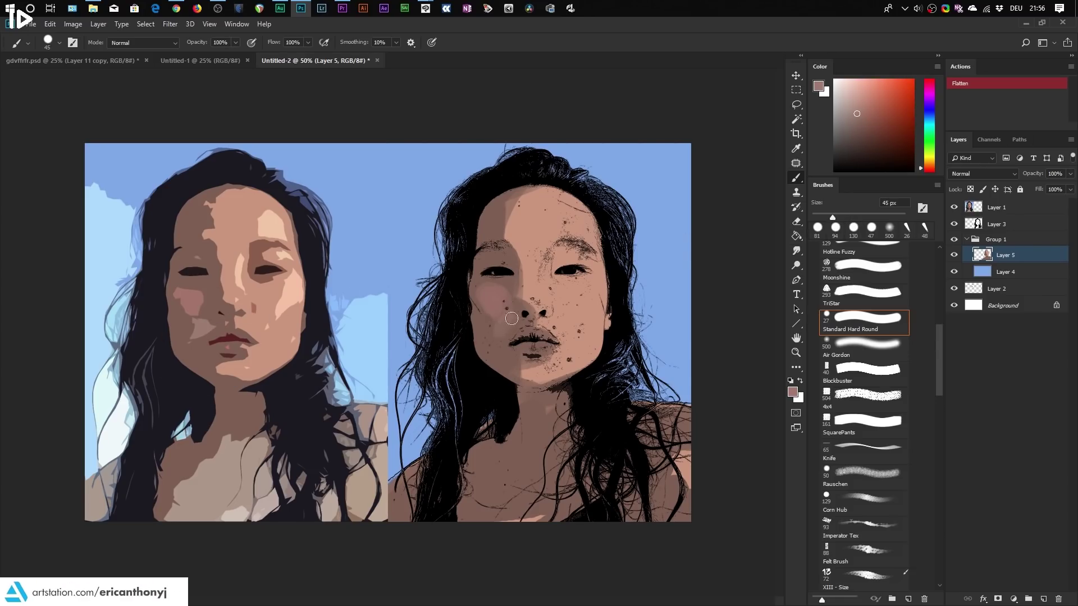
pyautogui.moveTo(503, 316); pyautogui.dragTo(498, 320)
pyautogui.keyDown('alt'); pyautogui.click(486, 335); pyautogui.keyUp('alt')
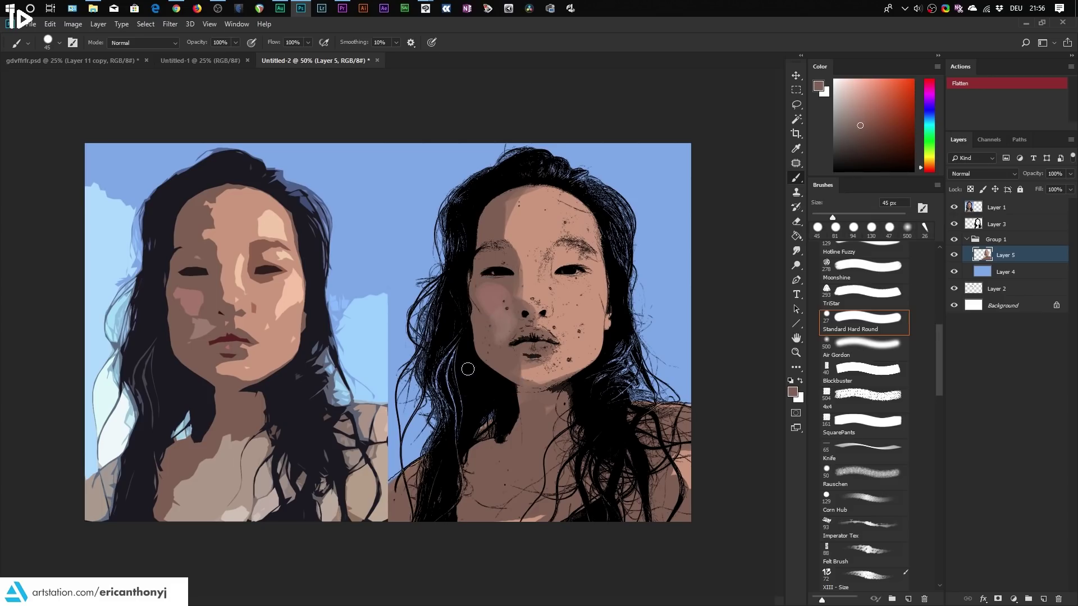
# Sample the reference's skin midtone and light peach tones and paint the highlights on the lit cheek and forehead
pyautogui.keyDown('alt'); pyautogui.click(236, 362); pyautogui.keyUp('alt')
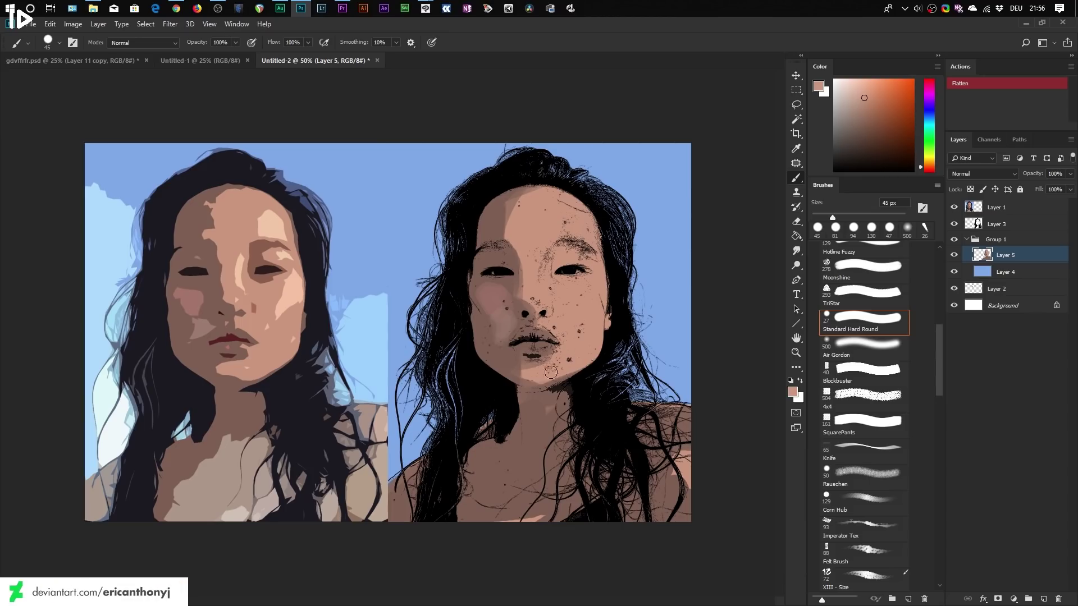
pyautogui.keyDown('alt'); pyautogui.click(284, 295); pyautogui.keyUp('alt')
pyautogui.moveTo(599, 284)
pyautogui.mouseDown()
pyautogui.moveTo(583, 317)
pyautogui.moveTo(598, 272)
pyautogui.moveTo(587, 261)
pyautogui.mouseUp()
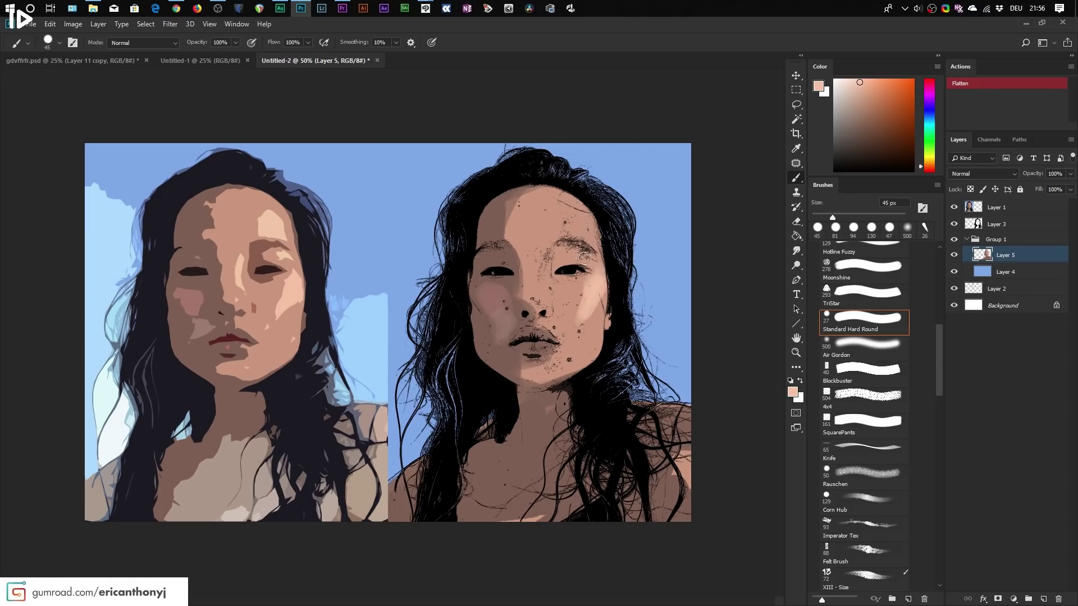
pyautogui.keyDown('alt'); pyautogui.click(266, 227); pyautogui.keyUp('alt')
pyautogui.moveTo(572, 230)
pyautogui.mouseDown()
pyautogui.moveTo(569, 220)
pyautogui.moveTo(585, 223)
pyautogui.moveTo(579, 230)
pyautogui.moveTo(567, 214)
pyautogui.moveTo(593, 240)
pyautogui.mouseUp()
# Shade around the lit eye with the sampled eyelid brown and paint a light peach highlight down the nose bridge
pyautogui.keyDown('alt'); pyautogui.click(265, 257); pyautogui.keyUp('alt')
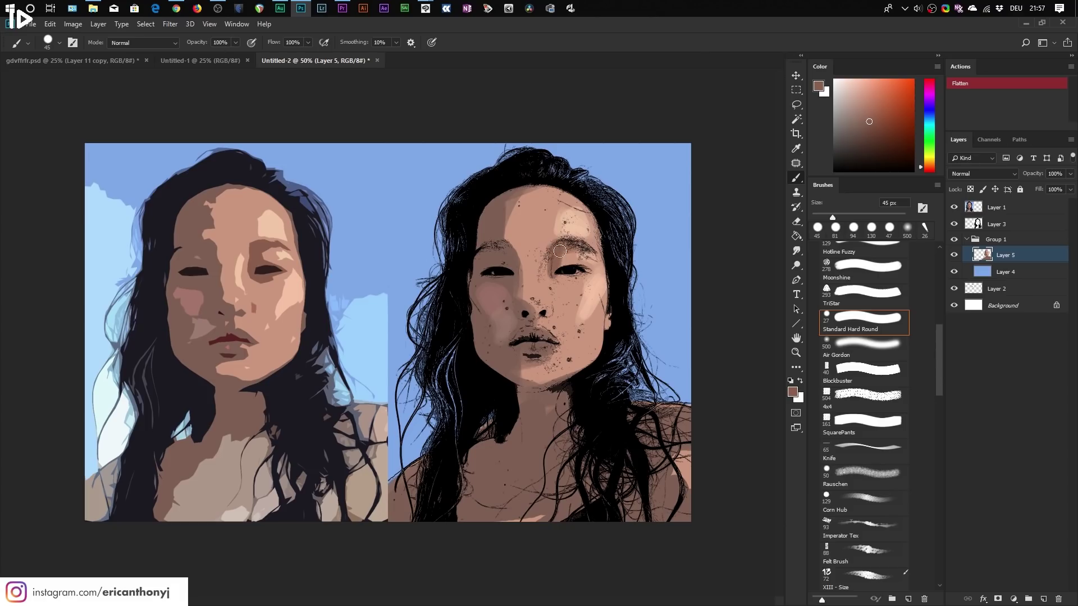
pyautogui.moveTo(555, 269)
pyautogui.mouseDown()
pyautogui.moveTo(584, 271)
pyautogui.moveTo(562, 277)
pyautogui.mouseUp()
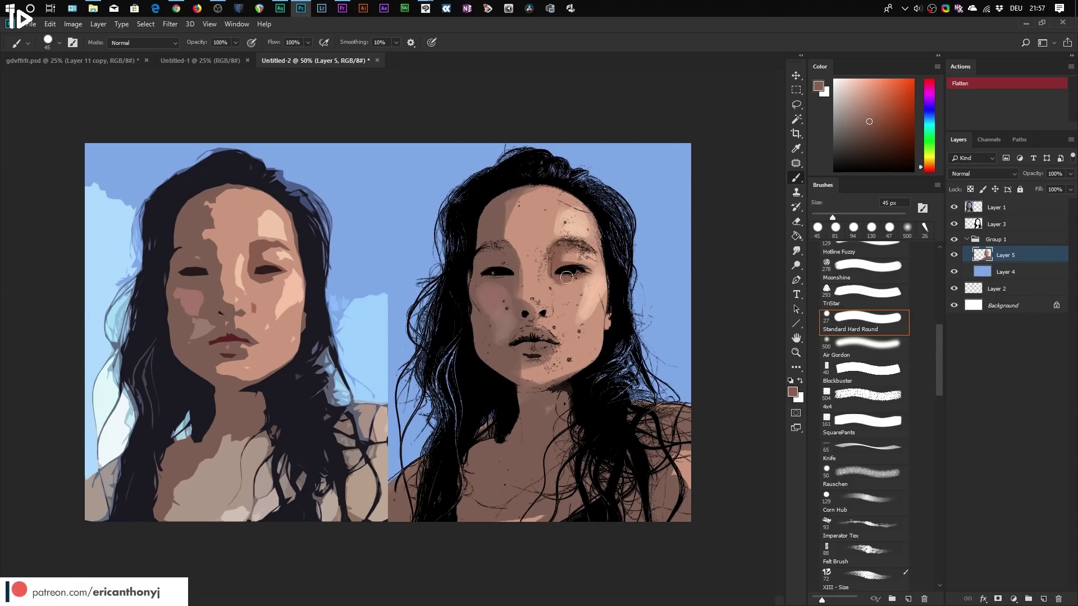
pyautogui.keyDown('alt'); pyautogui.click(272, 257); pyautogui.keyUp('alt')
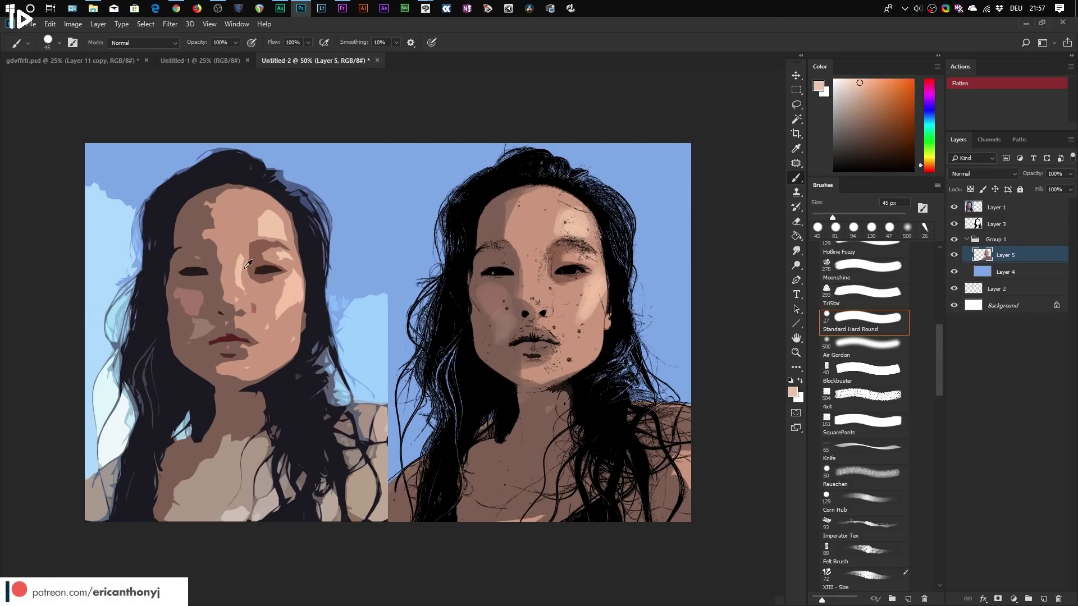
pyautogui.moveTo(536, 284)
pyautogui.mouseDown()
pyautogui.moveTo(538, 261)
pyautogui.moveTo(526, 307)
pyautogui.moveTo(537, 302)
pyautogui.mouseUp()
pyautogui.keyDown('alt'); pyautogui.click(538, 301); pyautogui.keyUp('alt')
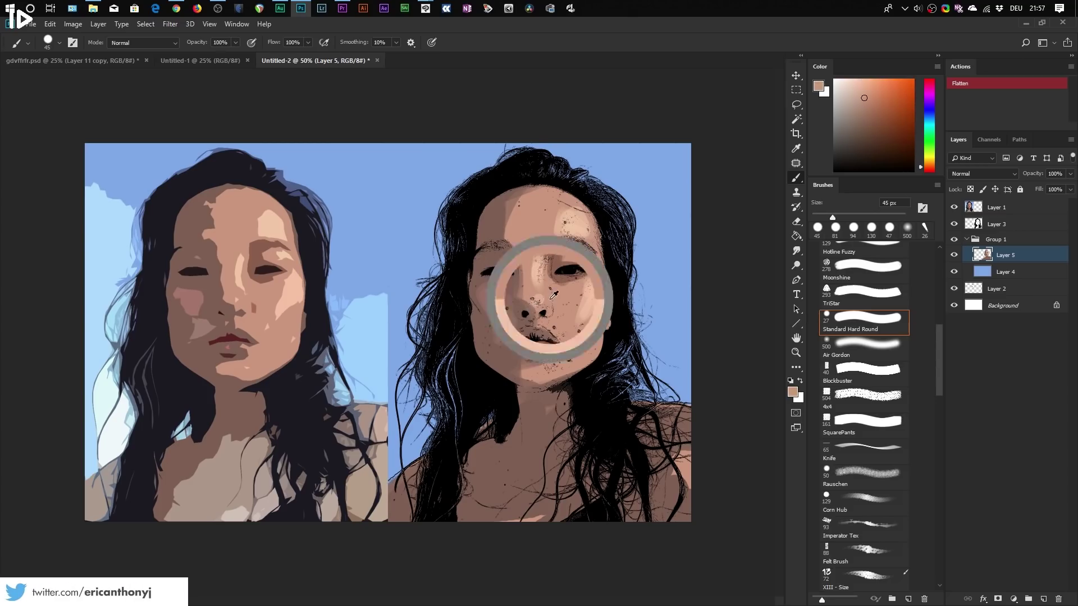
# Sample the reddish tone beside the reference's nose, dab it next to the nostril and resample the skin midtone
pyautogui.keyDown('alt'); pyautogui.click(259, 304); pyautogui.keyUp('alt')
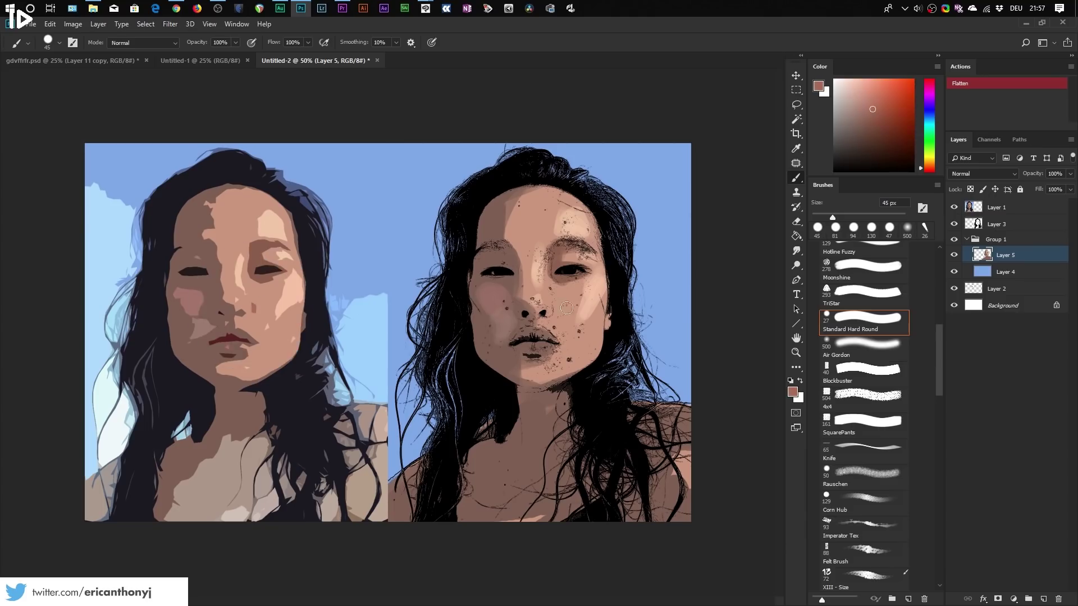
pyautogui.moveTo(558, 310)
pyautogui.mouseDown()
pyautogui.moveTo(556, 319)
pyautogui.moveTo(553, 296)
pyautogui.moveTo(564, 320)
pyautogui.moveTo(566, 299)
pyautogui.mouseUp()
pyautogui.keyDown('alt'); pyautogui.click(565, 299); pyautogui.keyUp('alt')
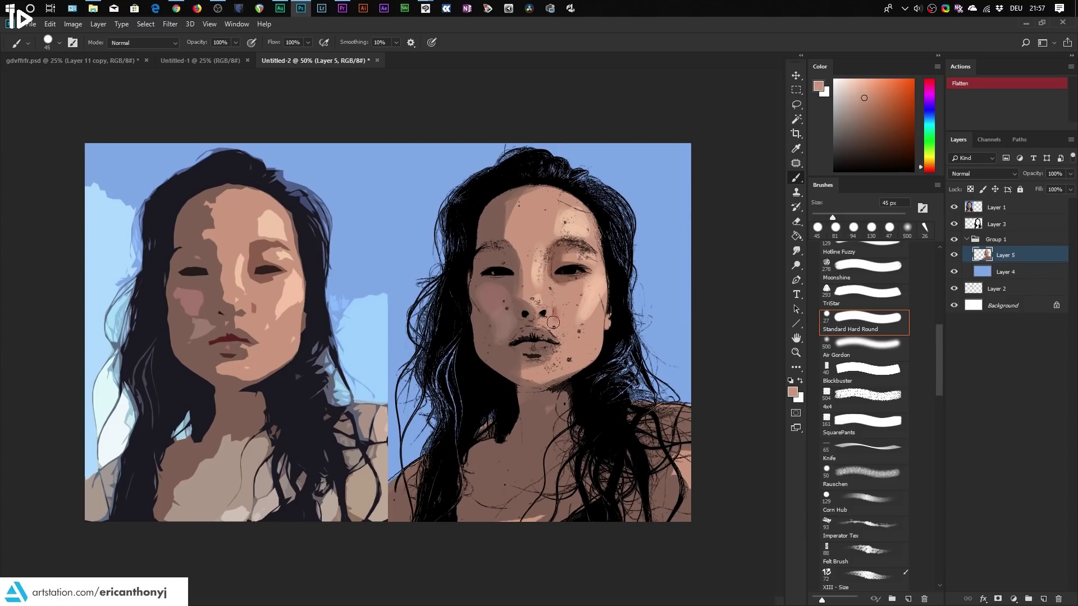
# Color the lips with the dark red and the lighter pink sampled from the reference's mouth
pyautogui.keyDown('alt'); pyautogui.click(238, 335); pyautogui.keyUp('alt')
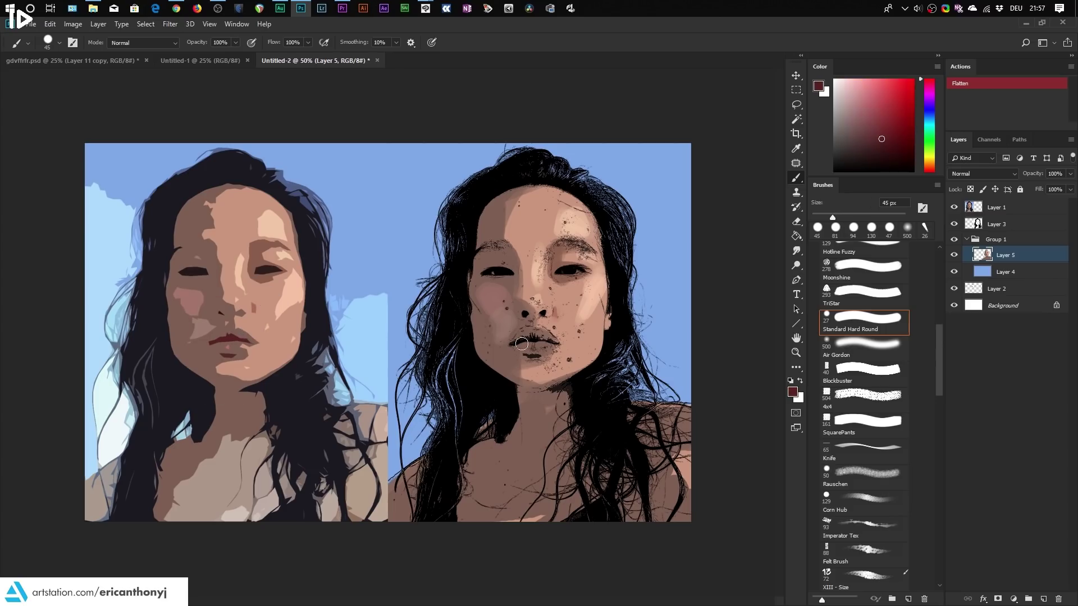
pyautogui.moveTo(541, 335); pyautogui.dragTo(526, 345)
pyautogui.keyDown('alt'); pyautogui.click(228, 345); pyautogui.keyUp('alt')
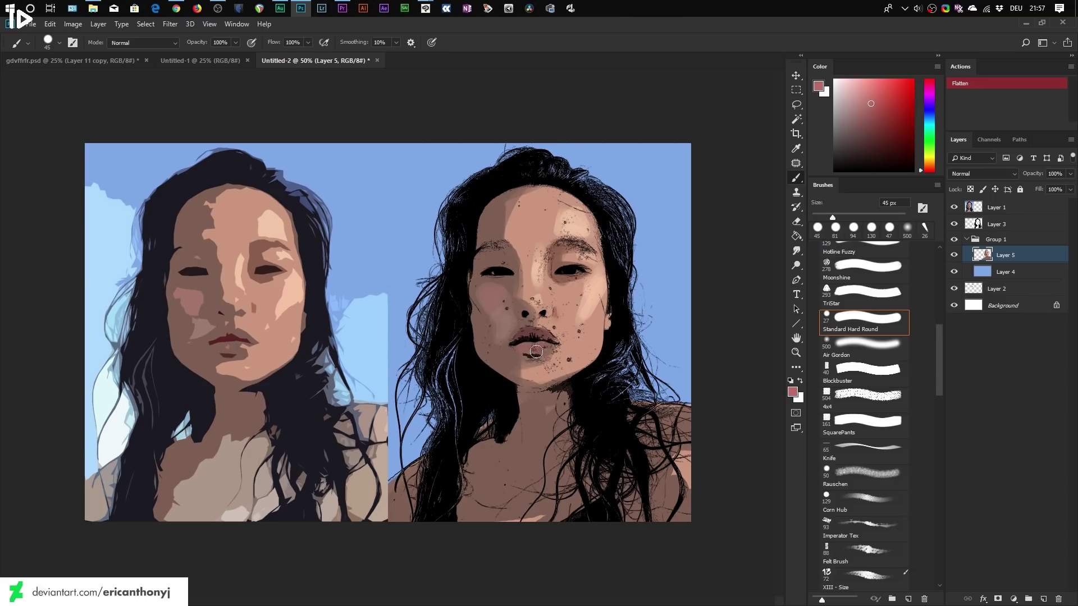
# Sample the reference's greyish beige chest tone and softly lighten the chest with the 500 px Air Gordon brush
pyautogui.keyDown('alt'); pyautogui.click(224, 464); pyautogui.keyUp('alt')
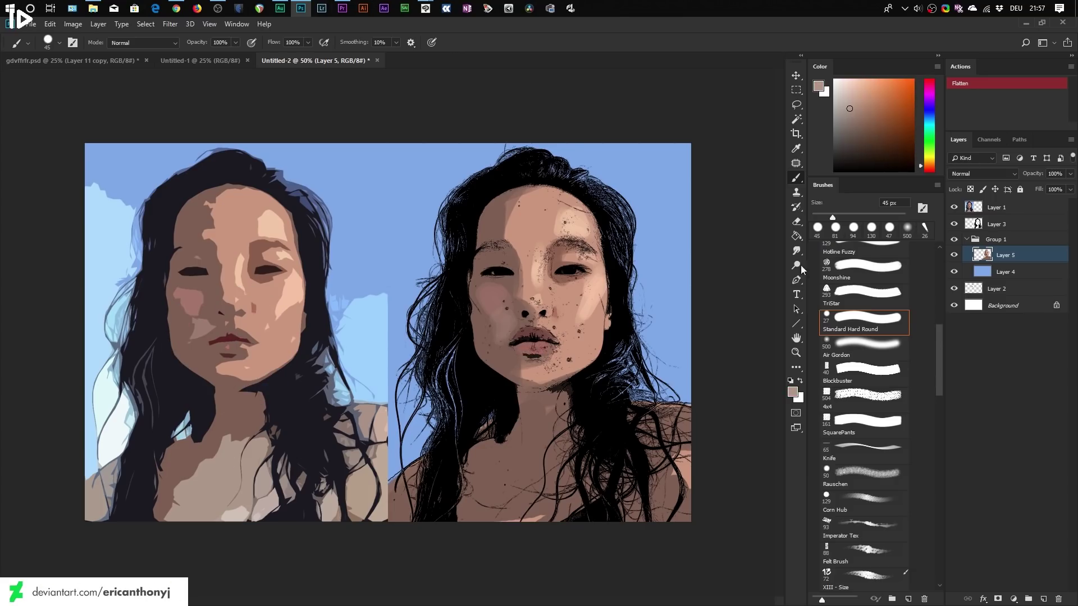
pyautogui.click(881, 349)
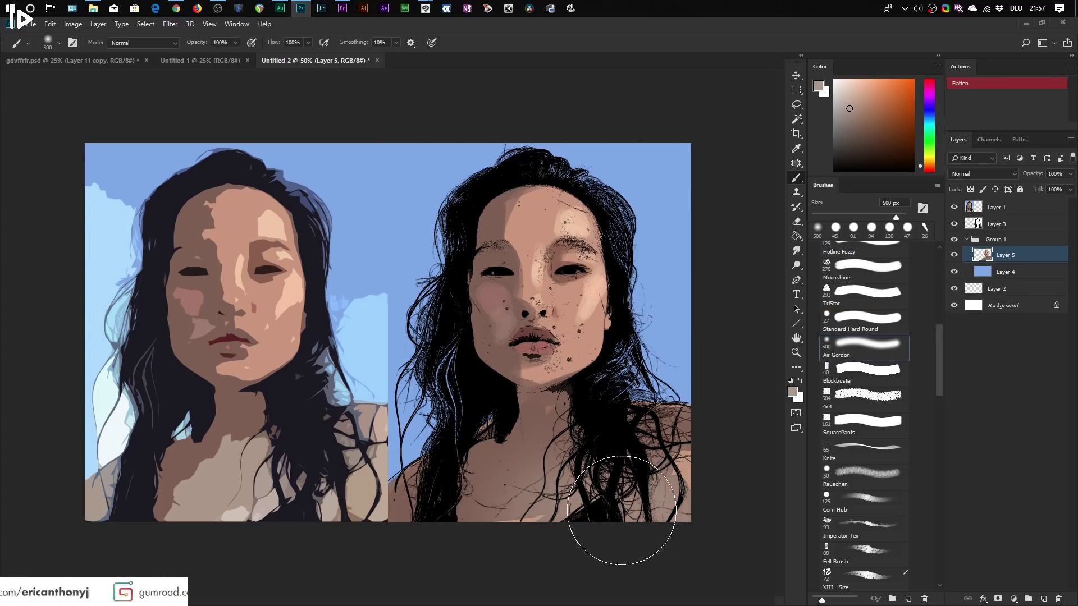
# Sample the reference's light blue and paint cloud patches on both sides of the sky with the 293 px TriStar brush
pyautogui.click(873, 298)
pyautogui.keyDown('alt'); pyautogui.click(99, 297); pyautogui.keyUp('alt')
pyautogui.moveTo(393, 322); pyautogui.dragTo(400, 227)
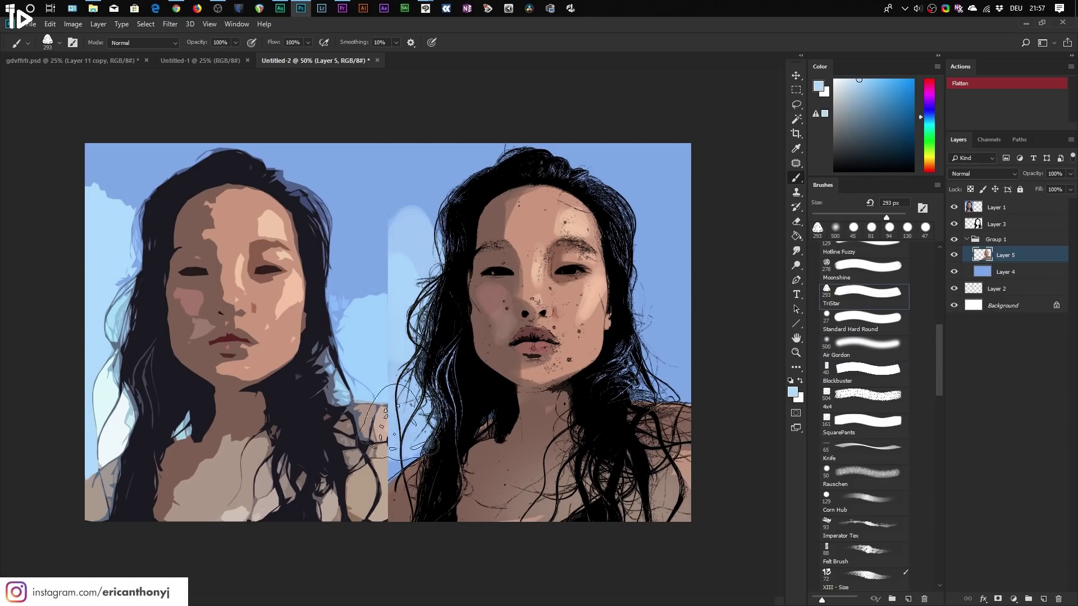
pyautogui.moveTo(671, 359)
pyautogui.mouseDown()
pyautogui.moveTo(647, 329)
pyautogui.moveTo(648, 353)
pyautogui.moveTo(670, 345)
pyautogui.moveTo(693, 312)
pyautogui.moveTo(692, 285)
pyautogui.moveTo(656, 361)
pyautogui.moveTo(678, 364)
pyautogui.mouseUp()
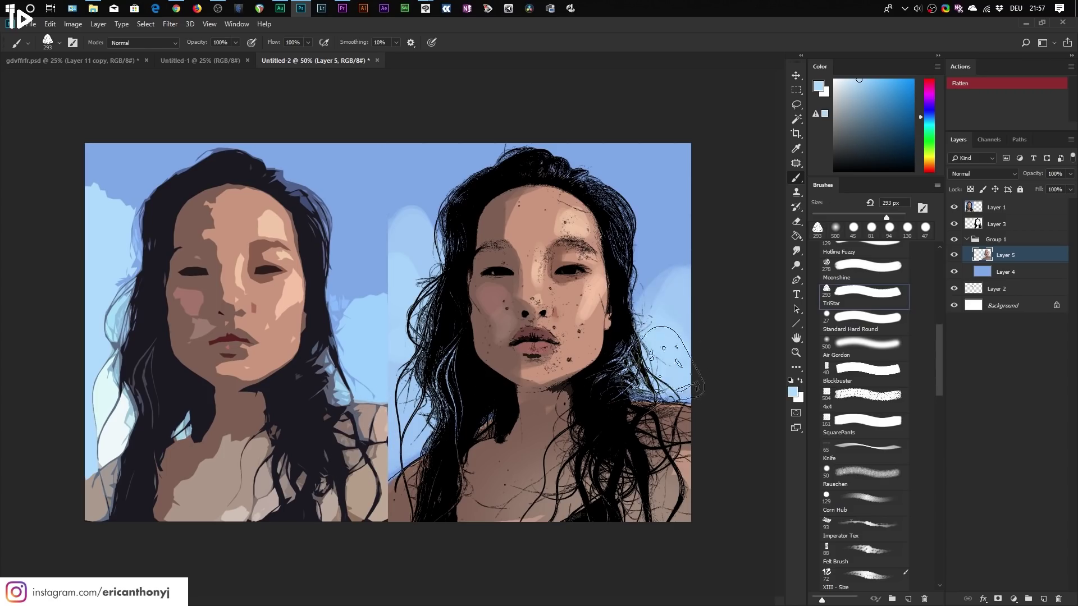